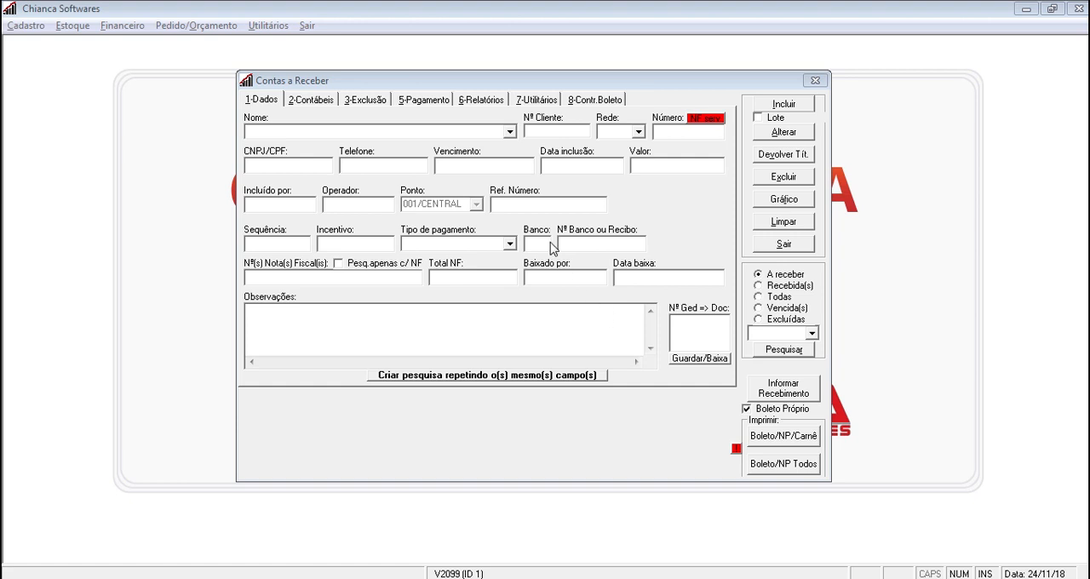
# Select CLIENTE 01 (FANTASIA) as the client of the new receivable
pyautogui.click(381, 136)
pyautogui.write('clien')
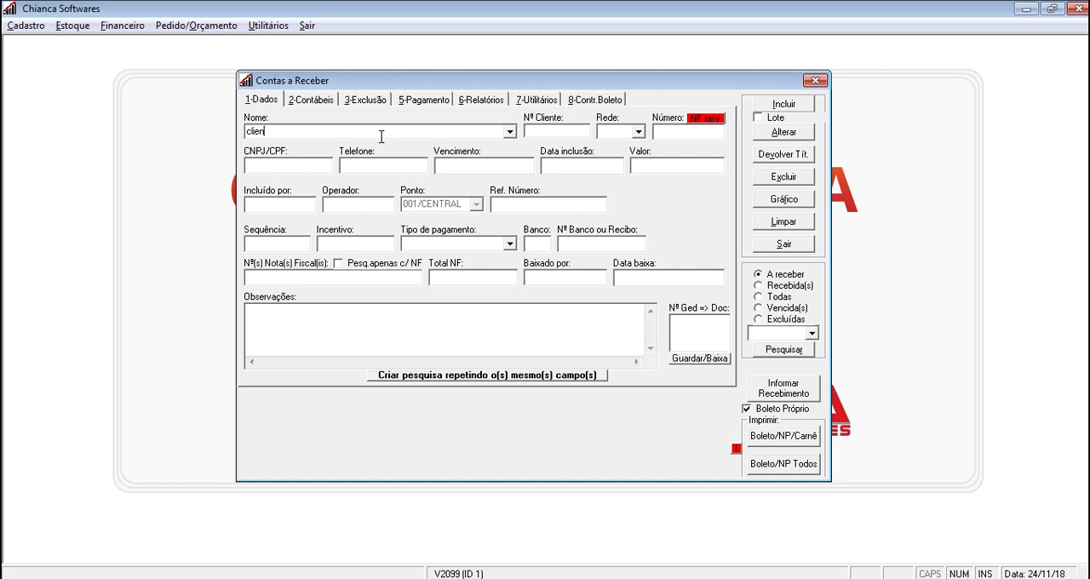
pyautogui.write('te')
pyautogui.press('Return')
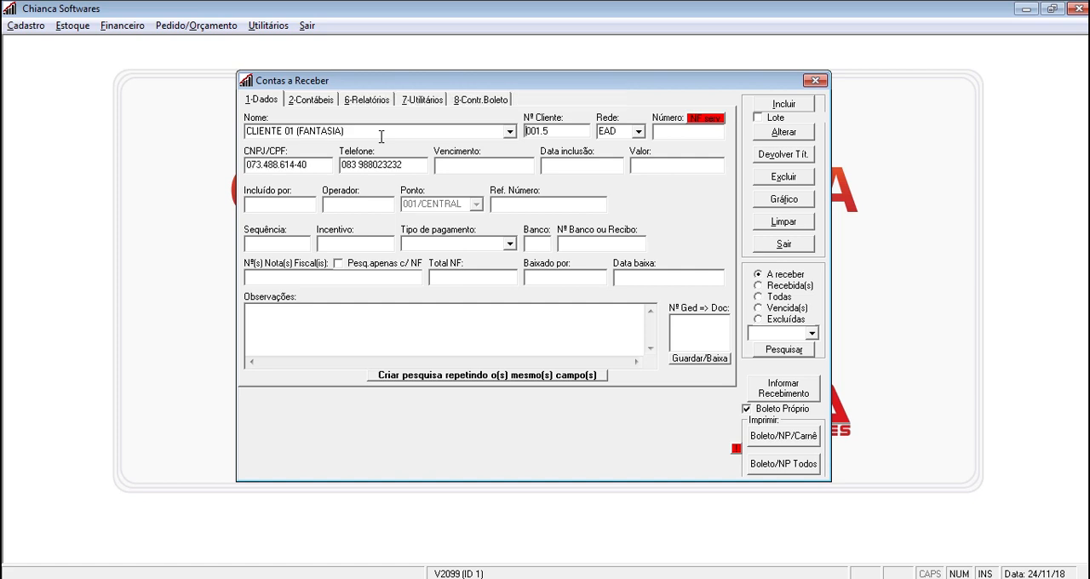
# Set the receivable's due date to 30/12/2018, its value to 750.00 and its payment type to BOLETO
pyautogui.click(492, 167)
pyautogui.write('30/12/2018')
pyautogui.click(692, 171)
pyautogui.write('750')
pyautogui.click(511, 245)
pyautogui.click(436, 258)
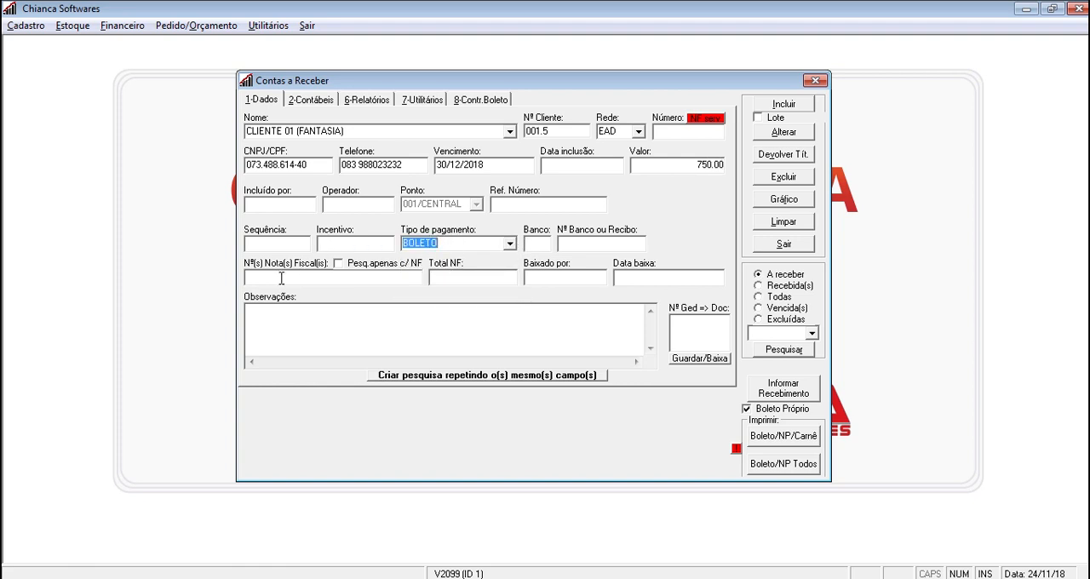
# Enter invoice number 12367 and sequence 1/3, and include the record, authorising it with the operator code and password
pyautogui.press('Tab')
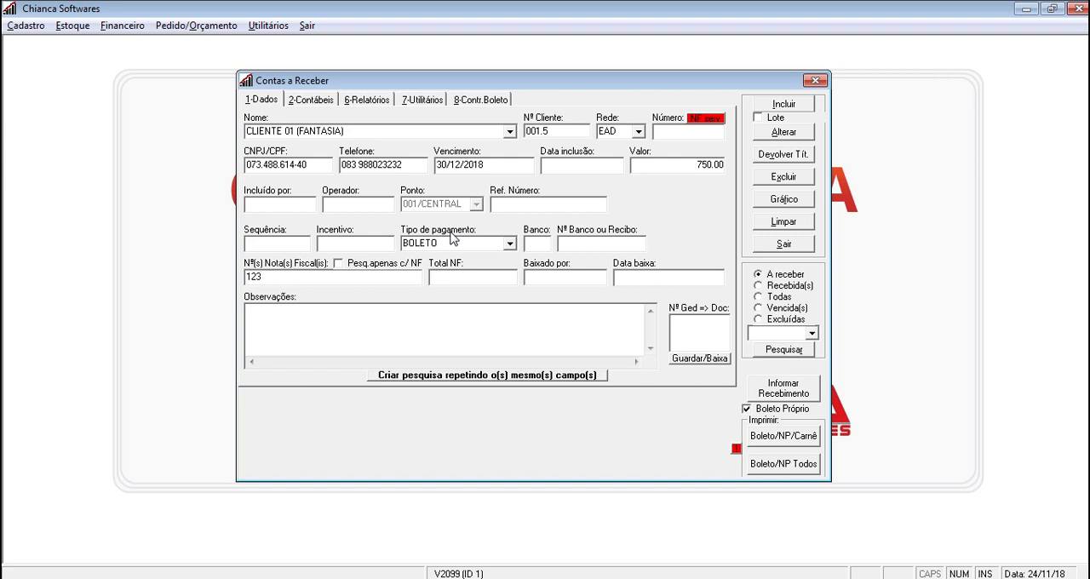
pyautogui.click(290, 247)
pyautogui.write('1/3')
pyautogui.click(788, 111)
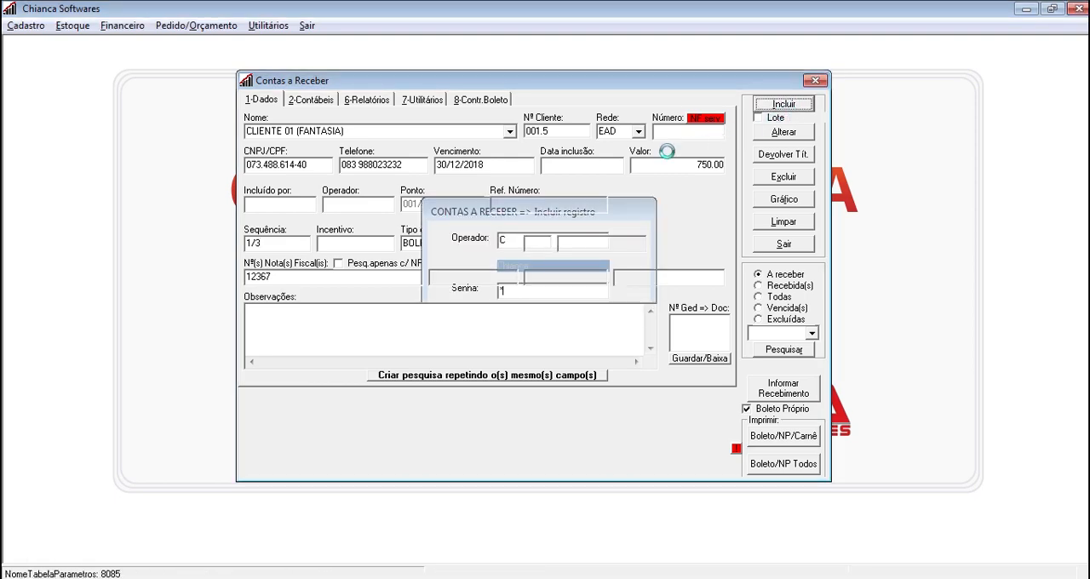
pyautogui.click(614, 353)
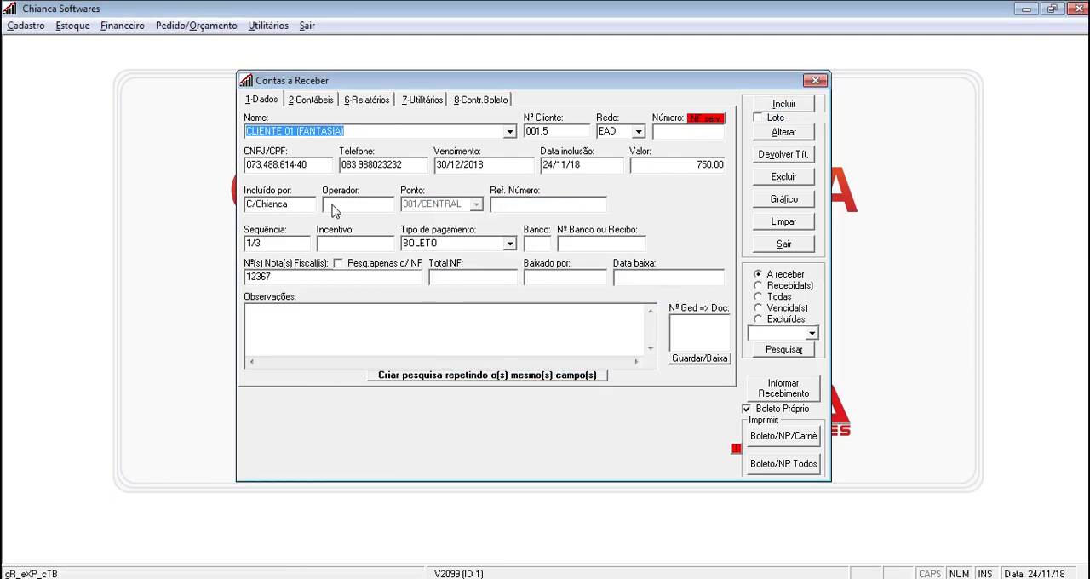
# Include the second instalment with due date 30/01/2019 and sequence 2/3
pyautogui.write('30')
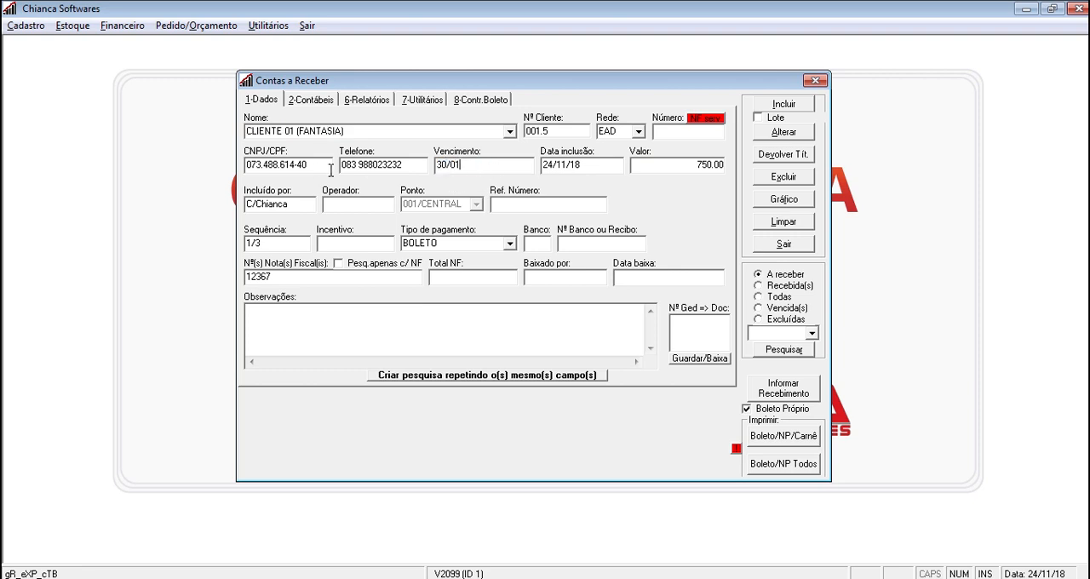
pyautogui.press('Tab')
pyautogui.write('2/3')
pyautogui.hotkey('alt', 'i')
pyautogui.press('Return')
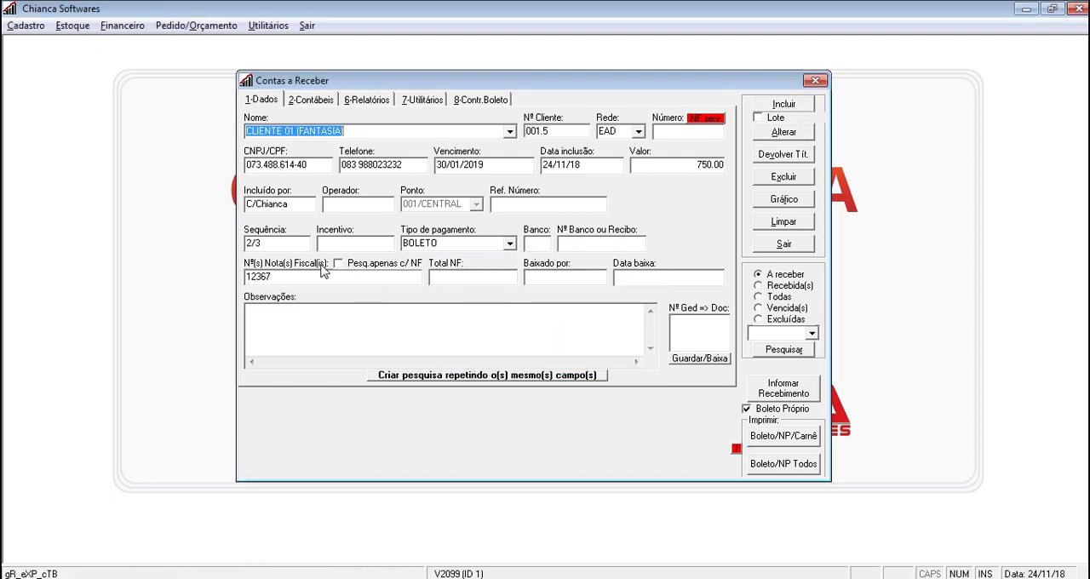
# Include the third instalment with sequence 3/3 and due date 28/02/2019
pyautogui.click(283, 242)
pyautogui.write('3')
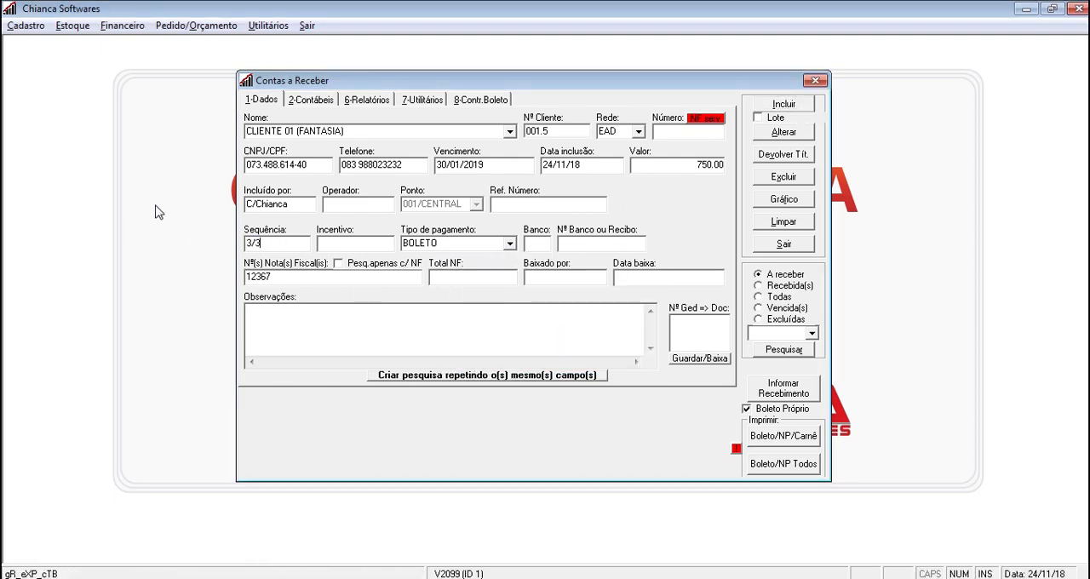
pyautogui.click(518, 166)
pyautogui.write('28')
pyautogui.click(785, 108)
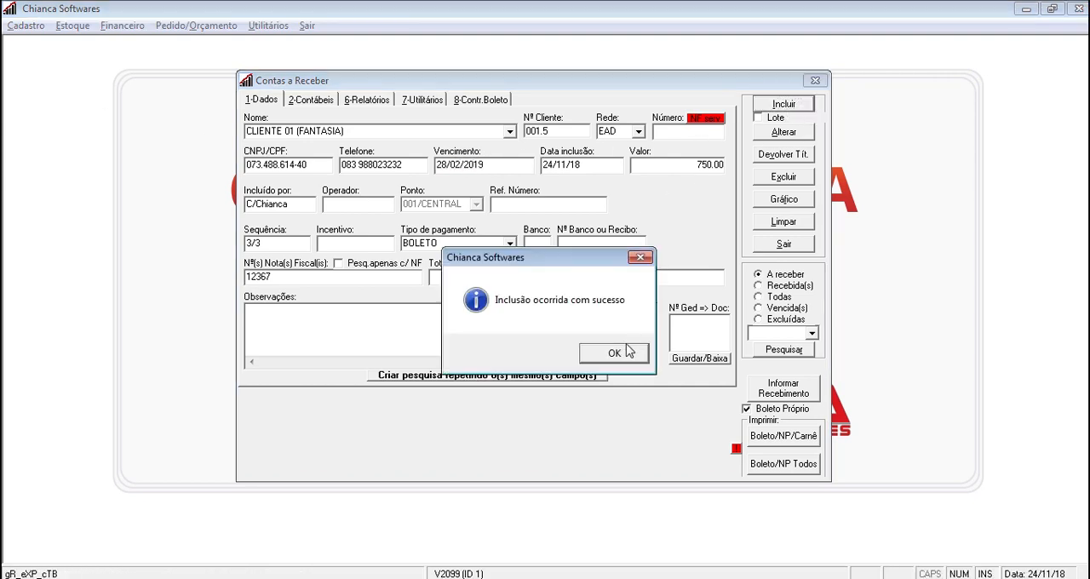
pyautogui.click(627, 350)
# Clear the form and search for the open receivables of CLIENTE 01 (FANTASIA)
pyautogui.click(783, 222)
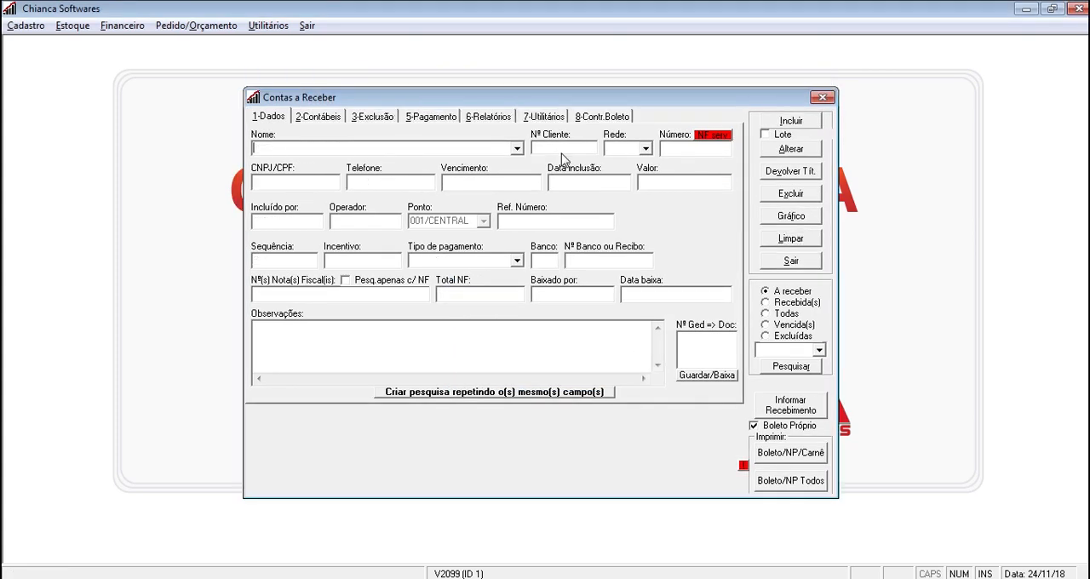
pyautogui.write('clien')
pyautogui.press('Down')
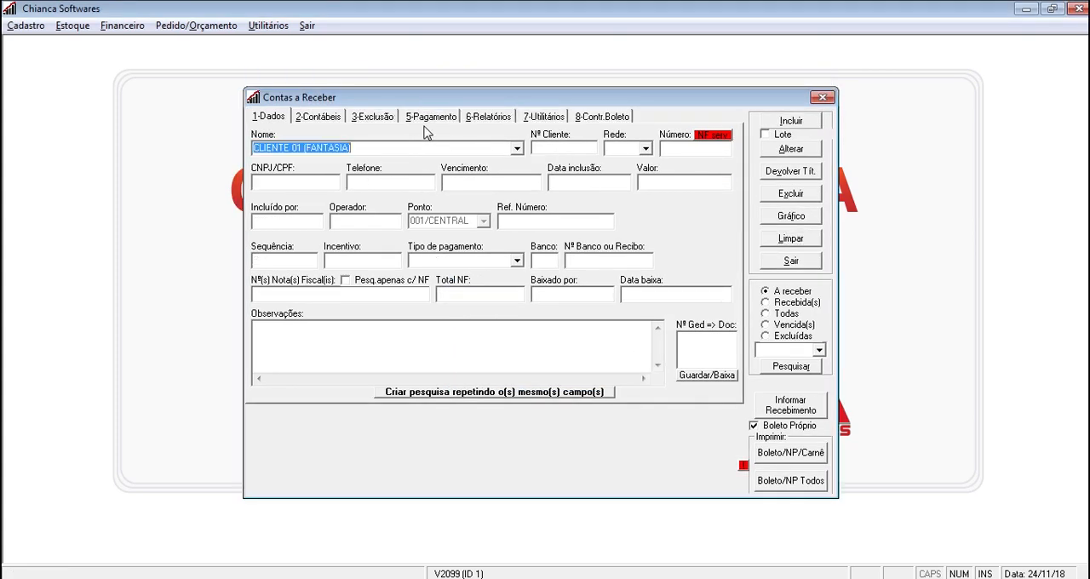
pyautogui.click(791, 366)
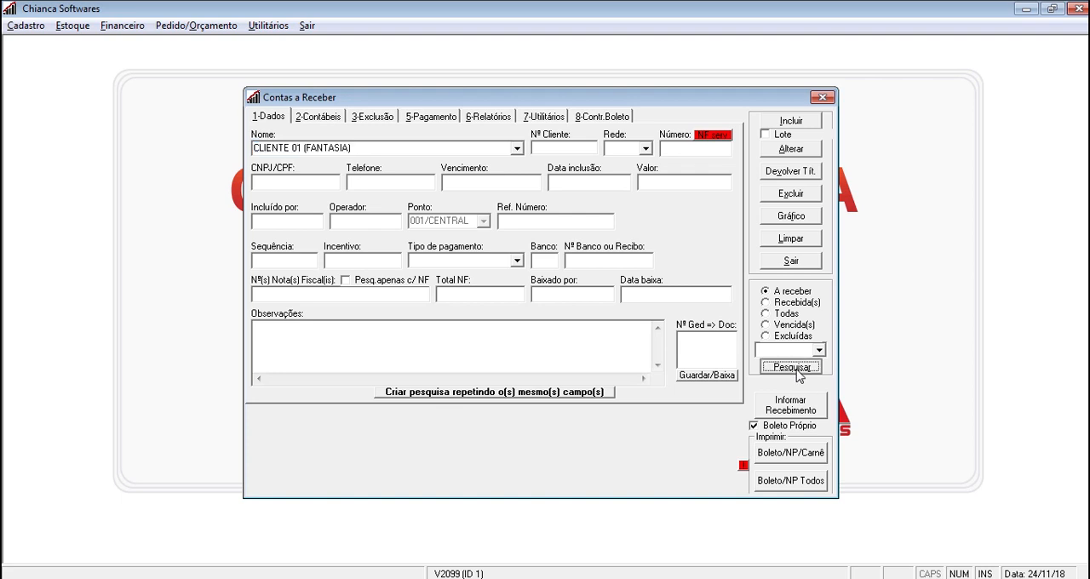
# Examine the due dates, values and details of each of the three listed instalments
pyautogui.click(521, 425)
pyautogui.click(512, 441)
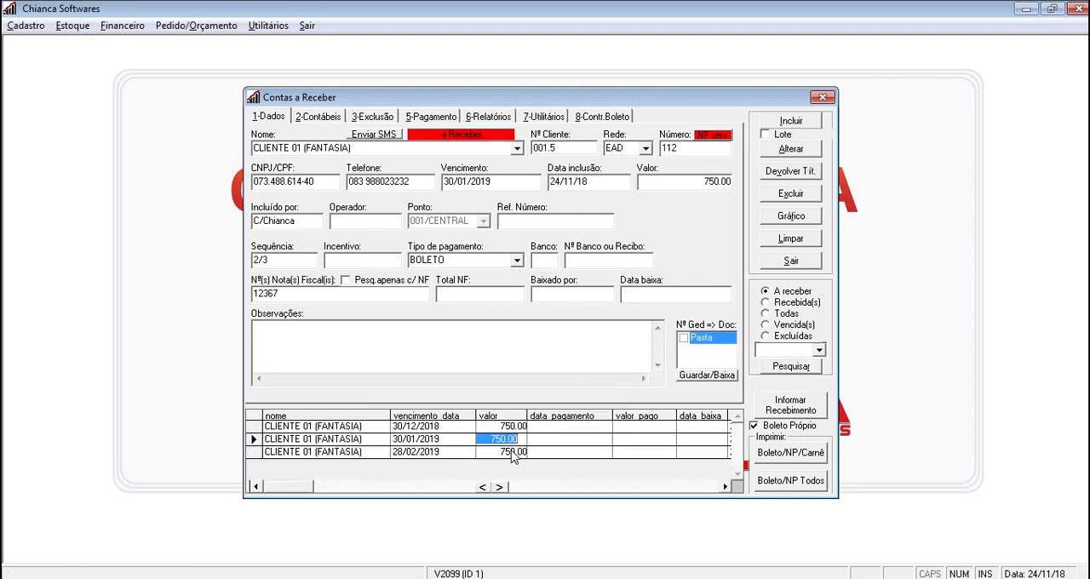
pyautogui.click(509, 452)
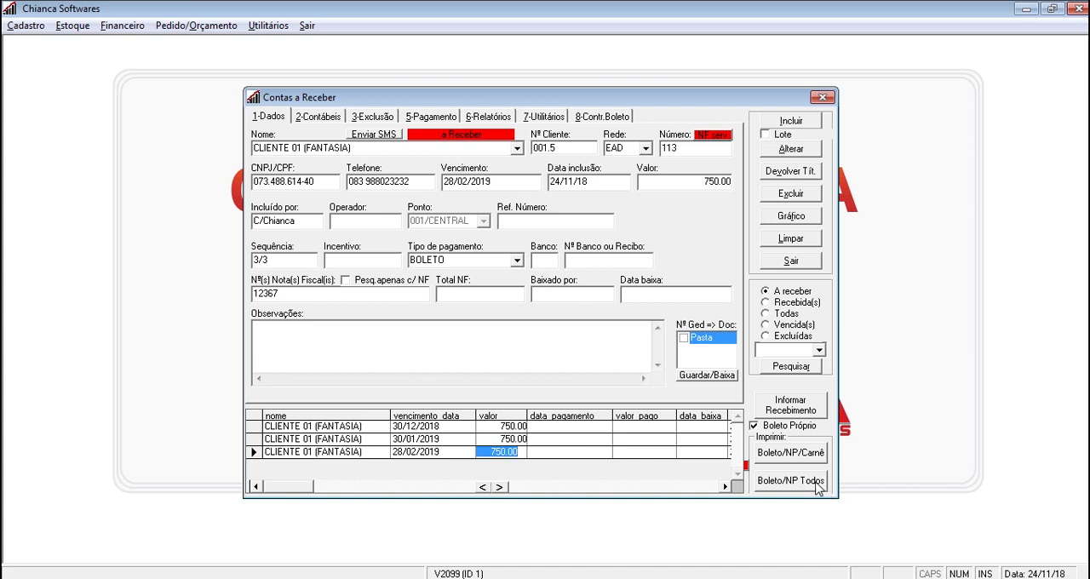
pyautogui.click(364, 428)
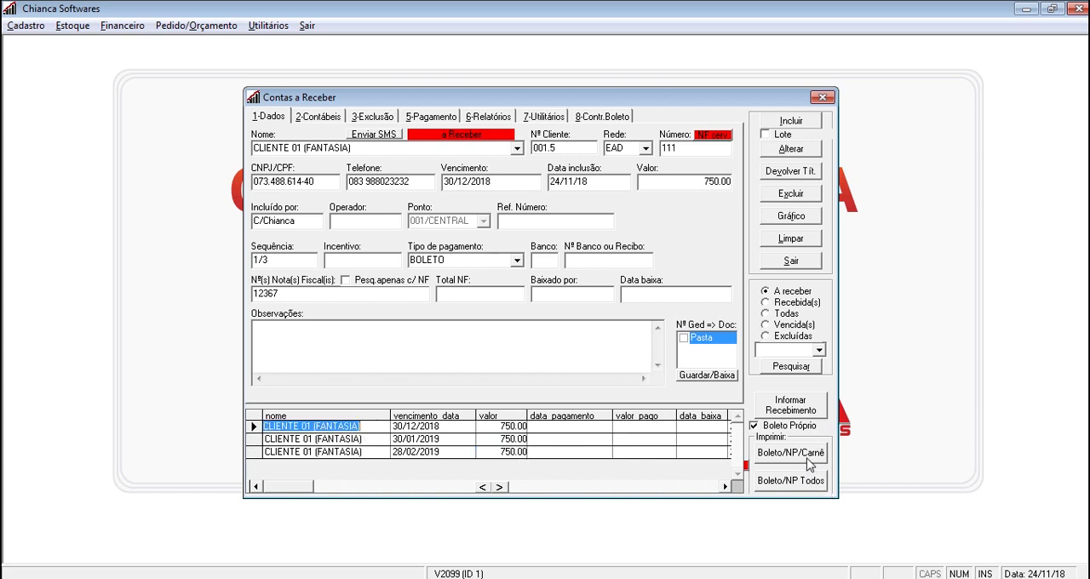
pyautogui.click(501, 426)
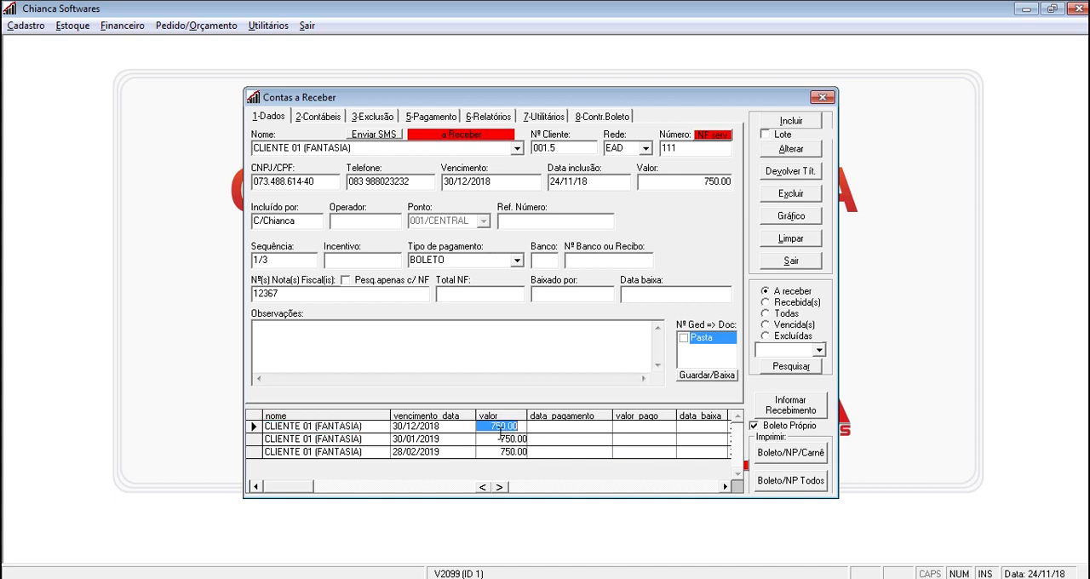
pyautogui.click(502, 438)
pyautogui.click(504, 452)
pyautogui.click(514, 426)
pyautogui.click(439, 439)
pyautogui.click(441, 453)
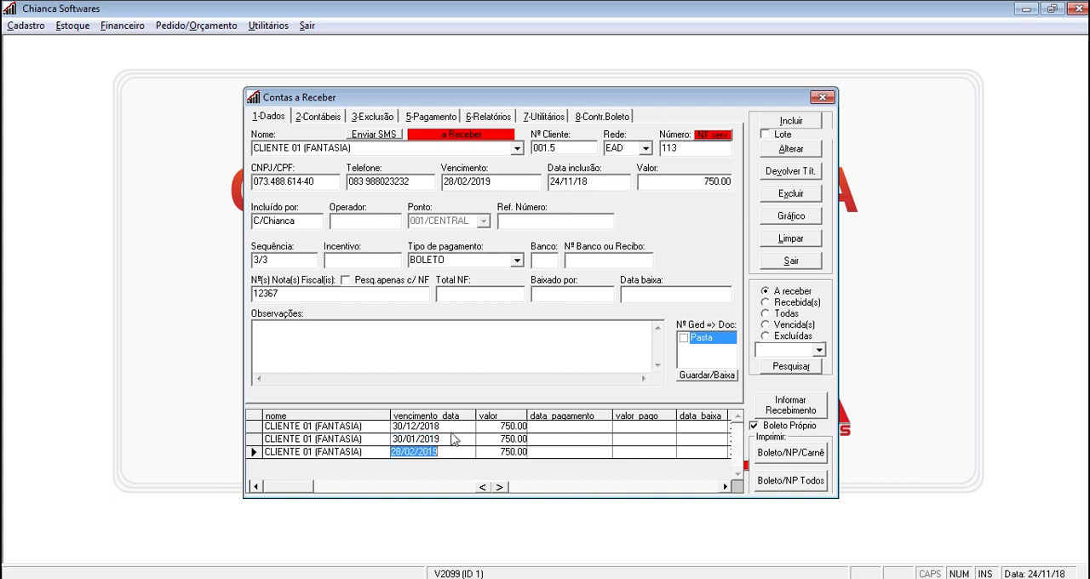
# Issue boletos for all listed instalments, authorising with the operator code and password, and leave the print, email and save options unused
pyautogui.click(451, 428)
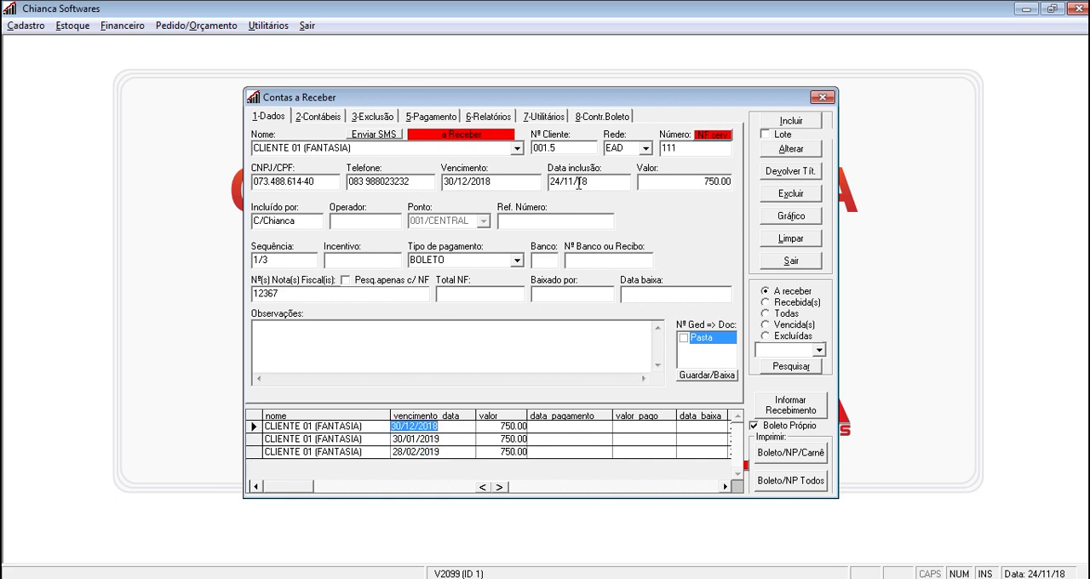
pyautogui.click(788, 482)
pyautogui.write('C')
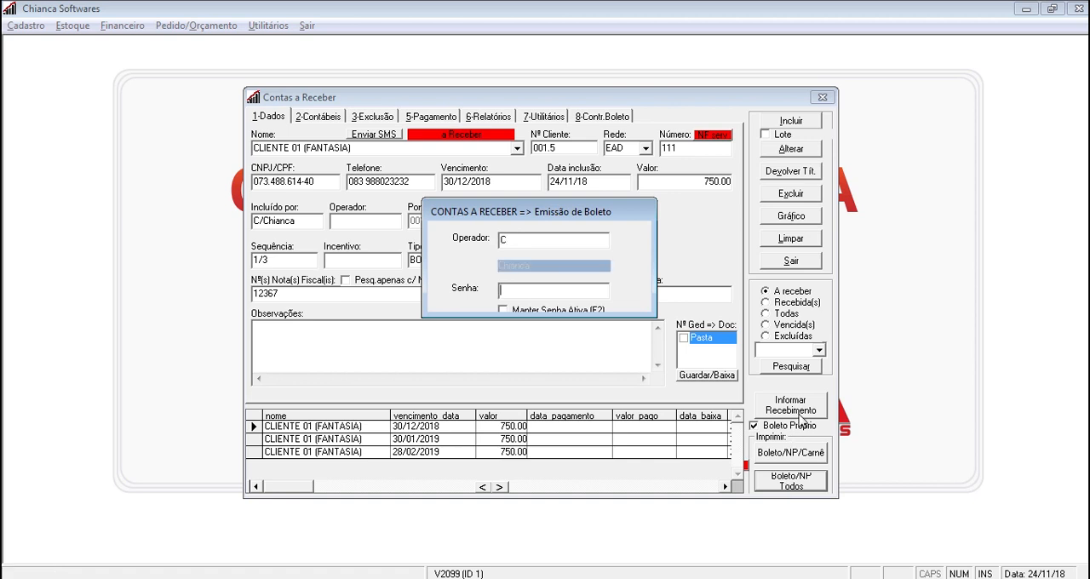
pyautogui.press('Return')
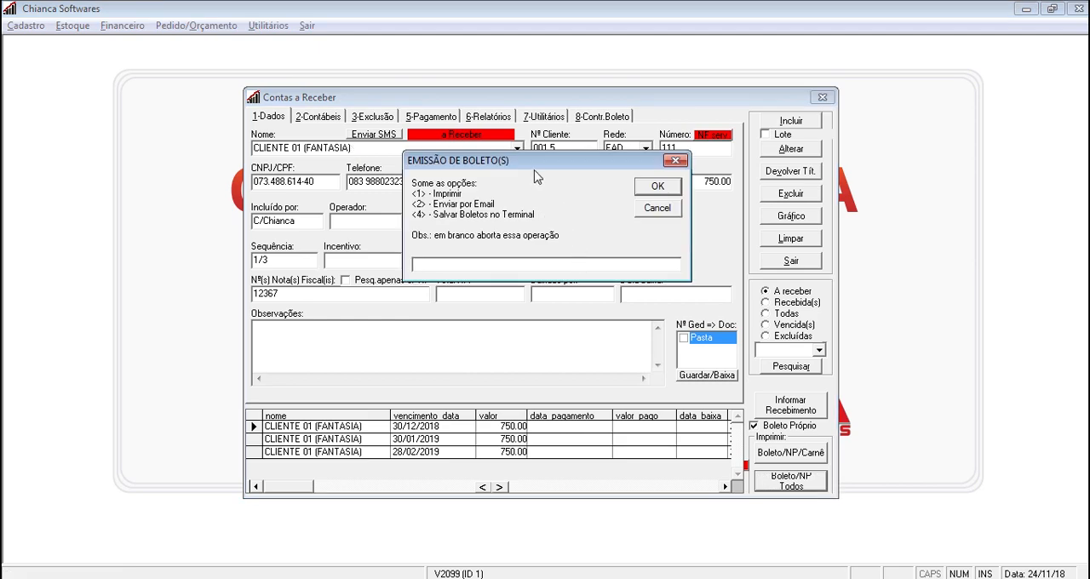
pyautogui.moveTo(535, 167)
pyautogui.mouseDown()
pyautogui.moveTo(546, 169)
pyautogui.moveTo(539, 183)
pyautogui.mouseUp()
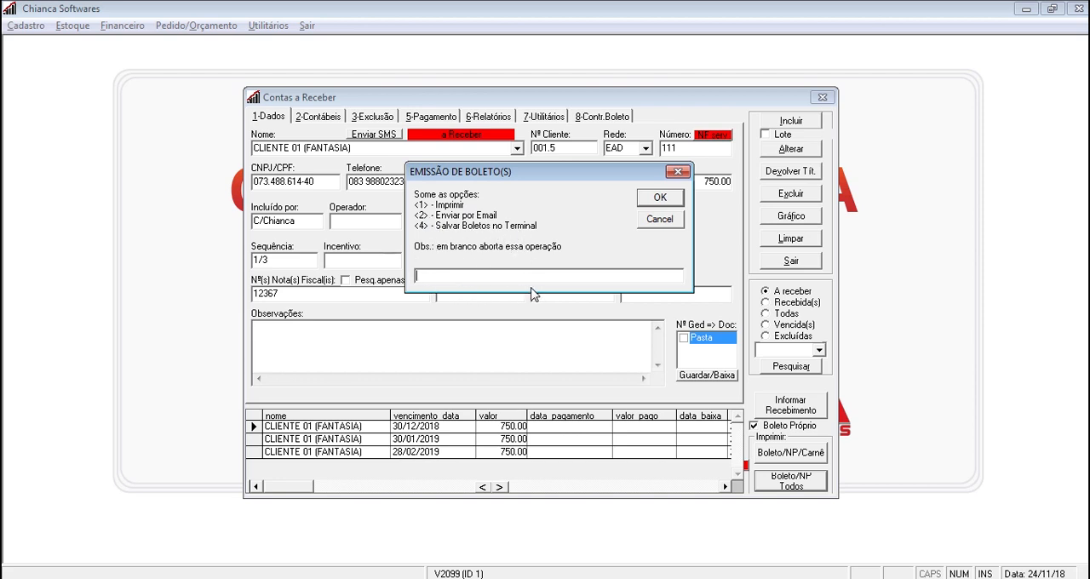
pyautogui.press('Escape')
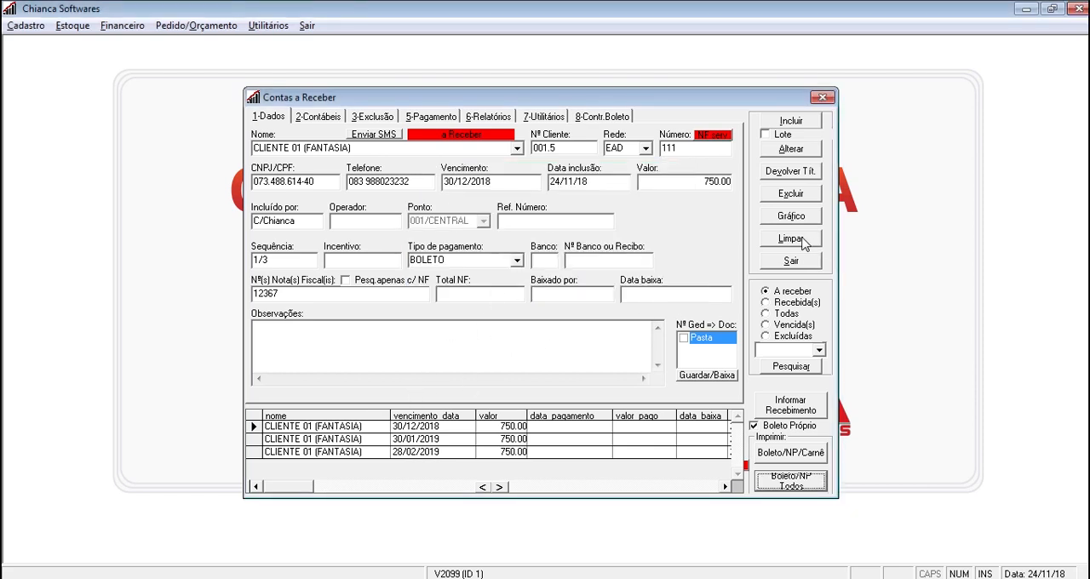
# Clear the form and reload the same client's receivables after the boleto issue
pyautogui.click(800, 240)
pyautogui.click(445, 145)
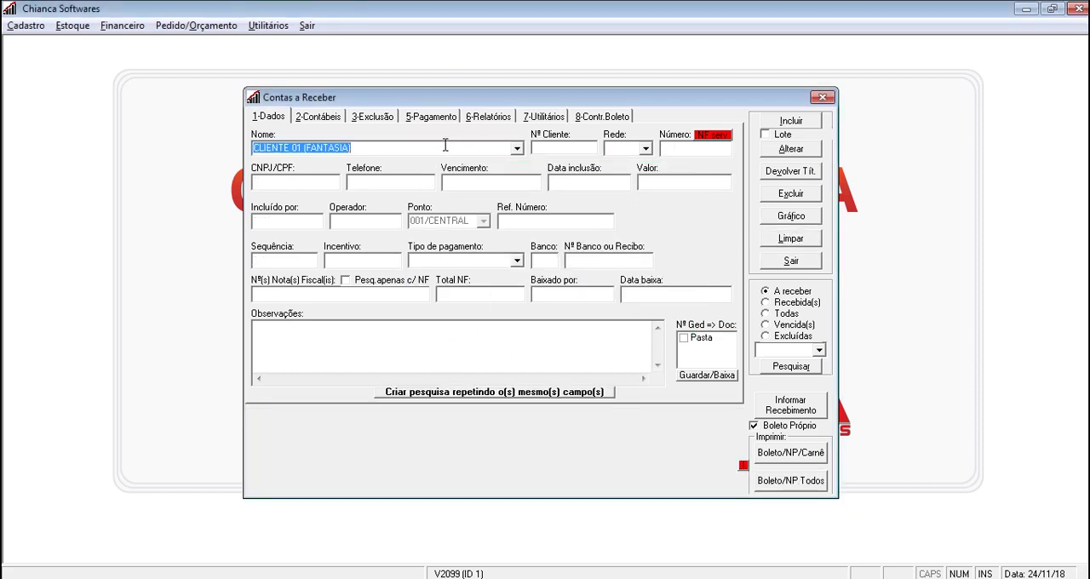
pyautogui.click(779, 368)
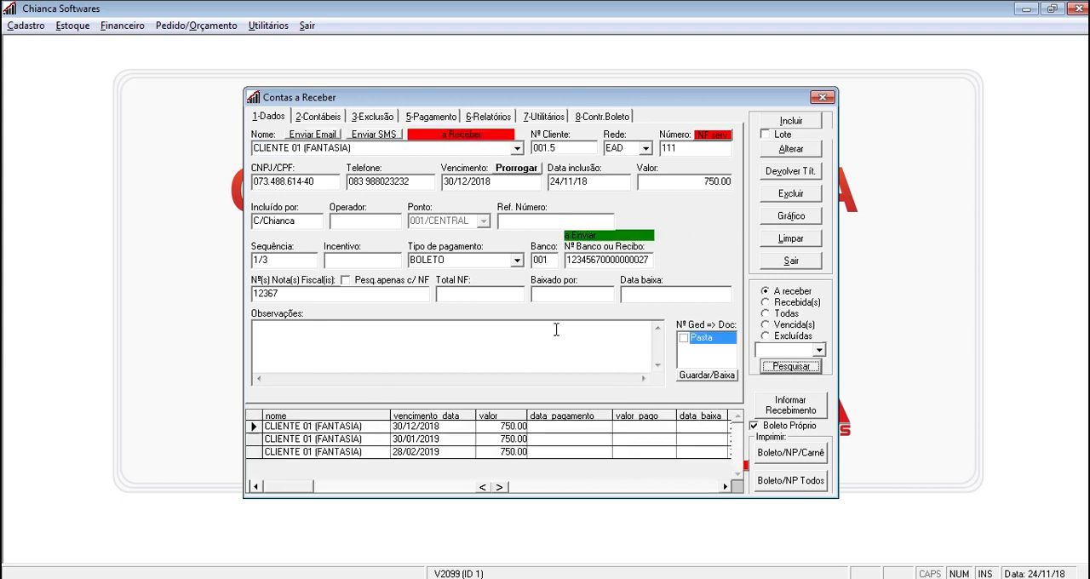
# Check the bank code, bank number and sending status of each of the three instalments
pyautogui.click(411, 426)
pyautogui.click(414, 439)
pyautogui.click(417, 451)
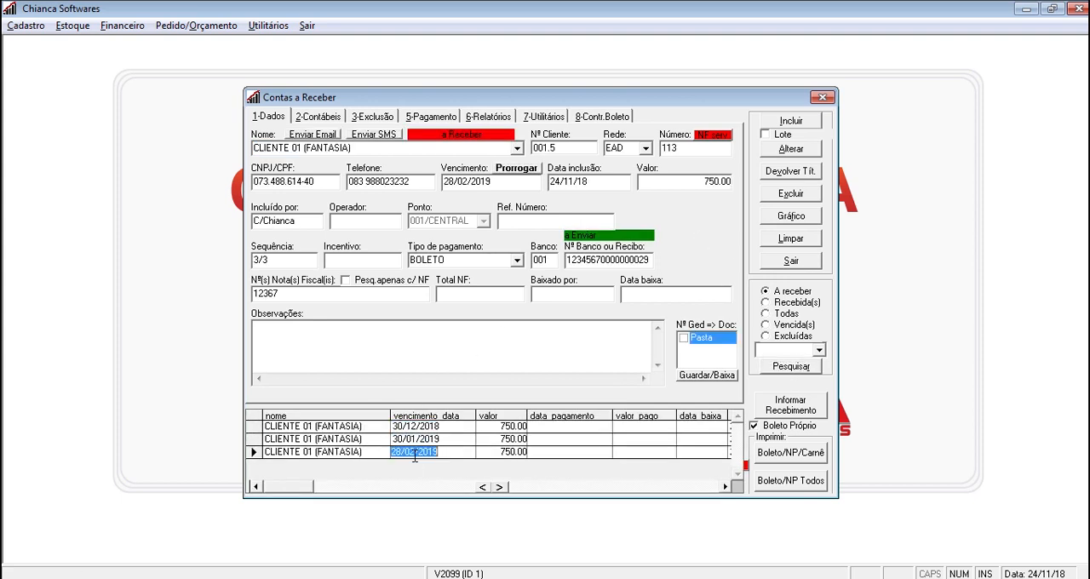
pyautogui.click(426, 426)
pyautogui.click(431, 427)
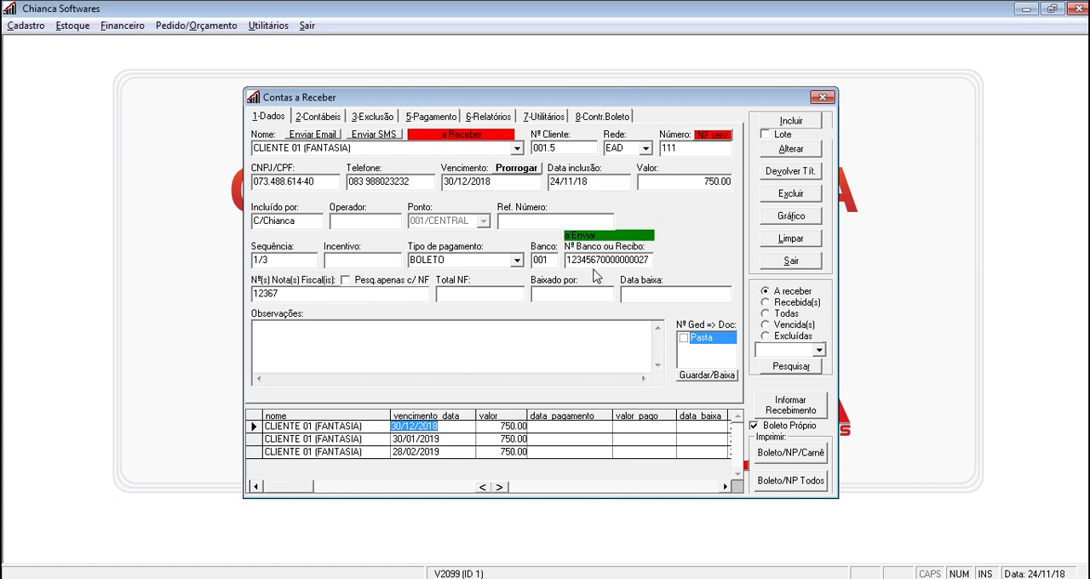
pyautogui.click(360, 438)
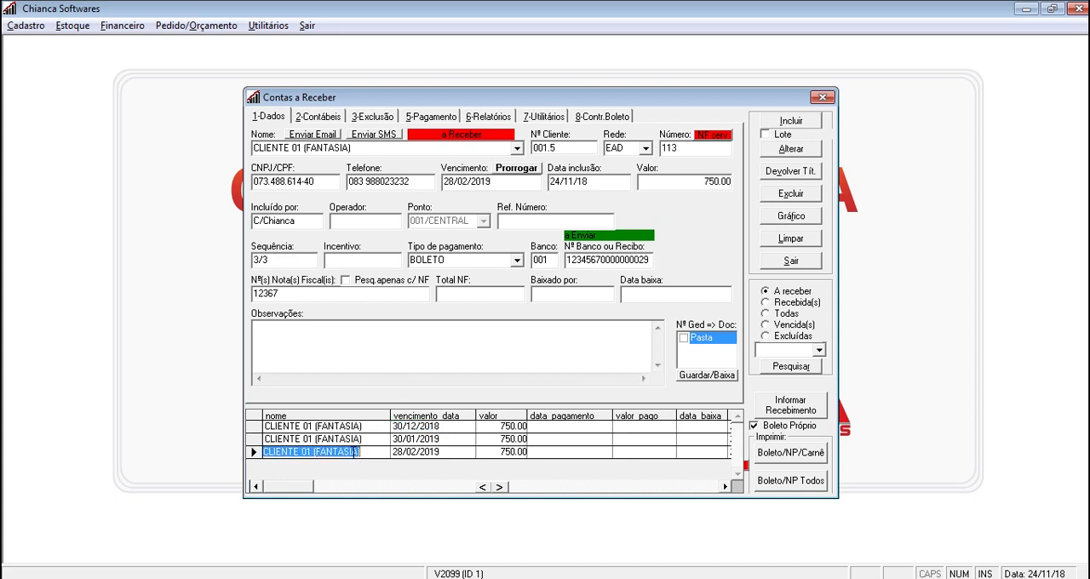
pyautogui.click(358, 426)
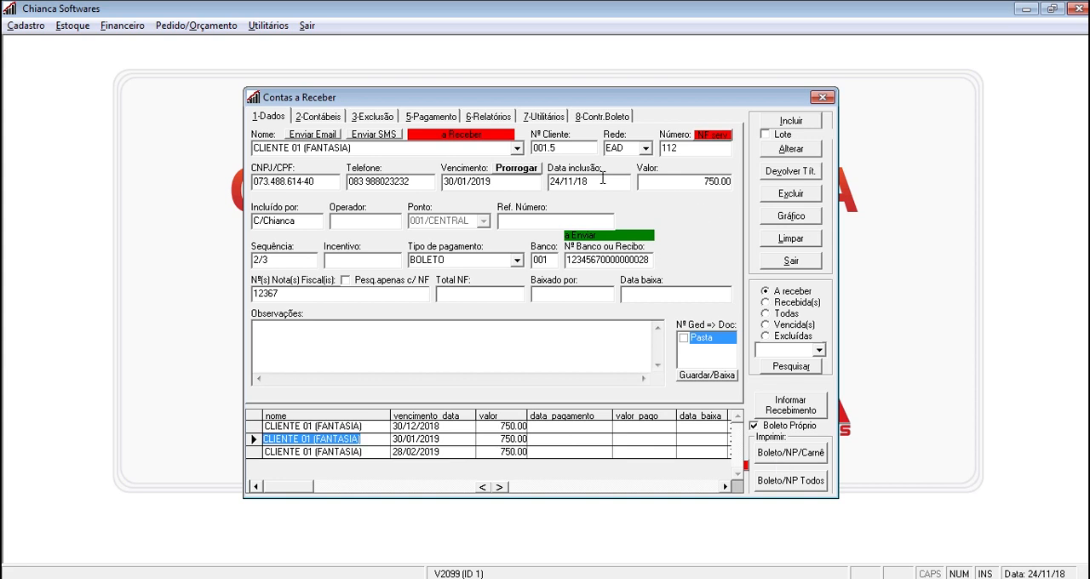
# Extend the first instalment's due date to 31/12/2018 and leave the boleto output options blank
pyautogui.click(359, 425)
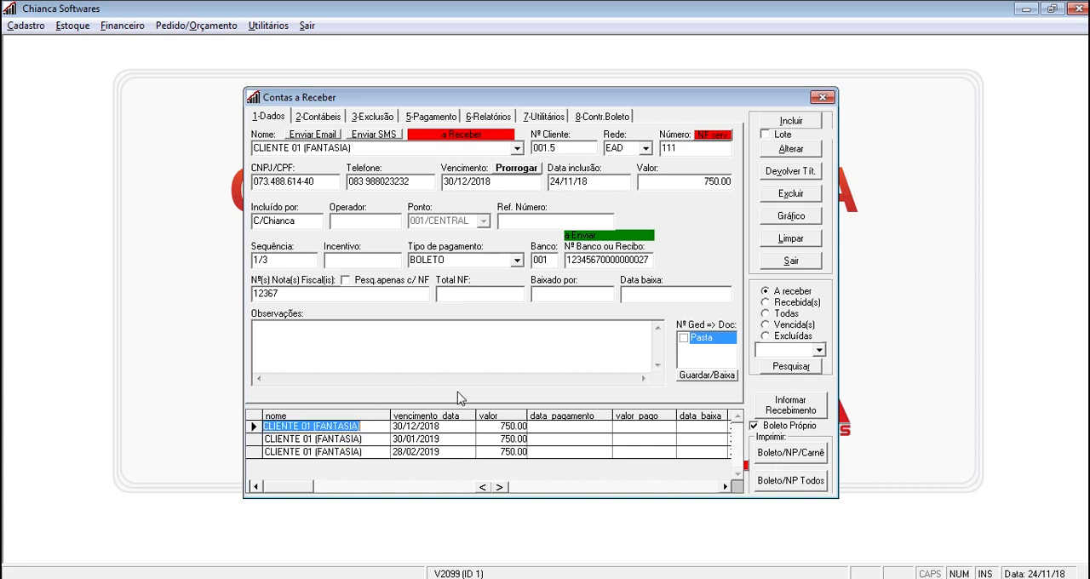
pyautogui.click(502, 181)
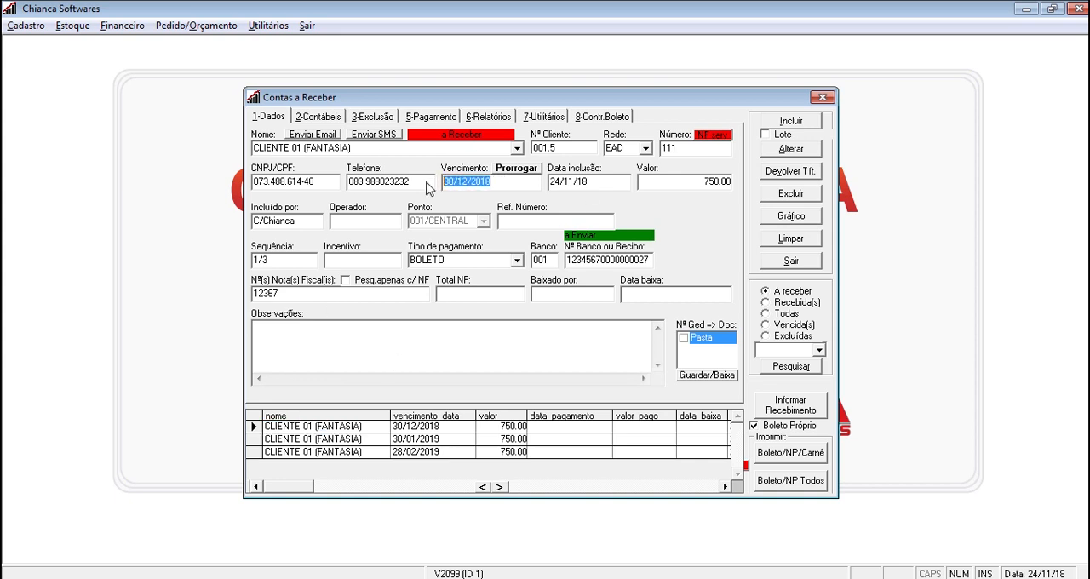
pyautogui.write('31')
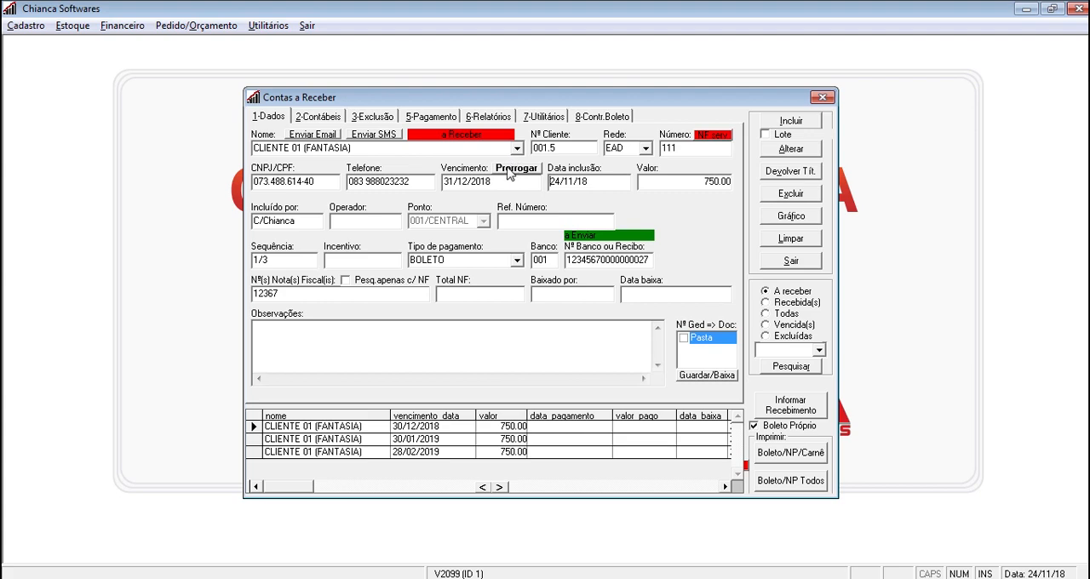
pyautogui.click(514, 169)
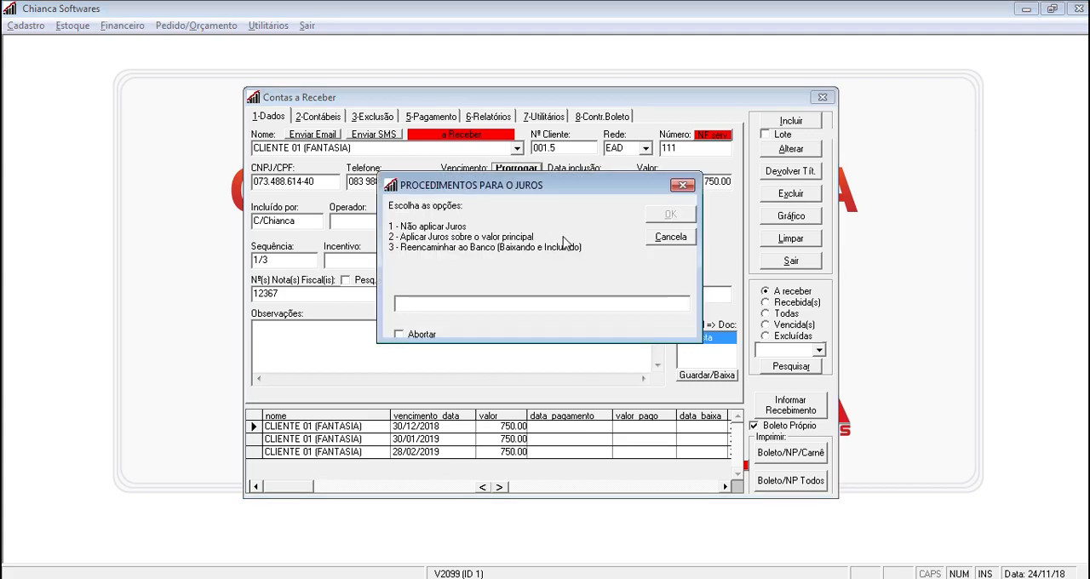
pyautogui.press('Return')
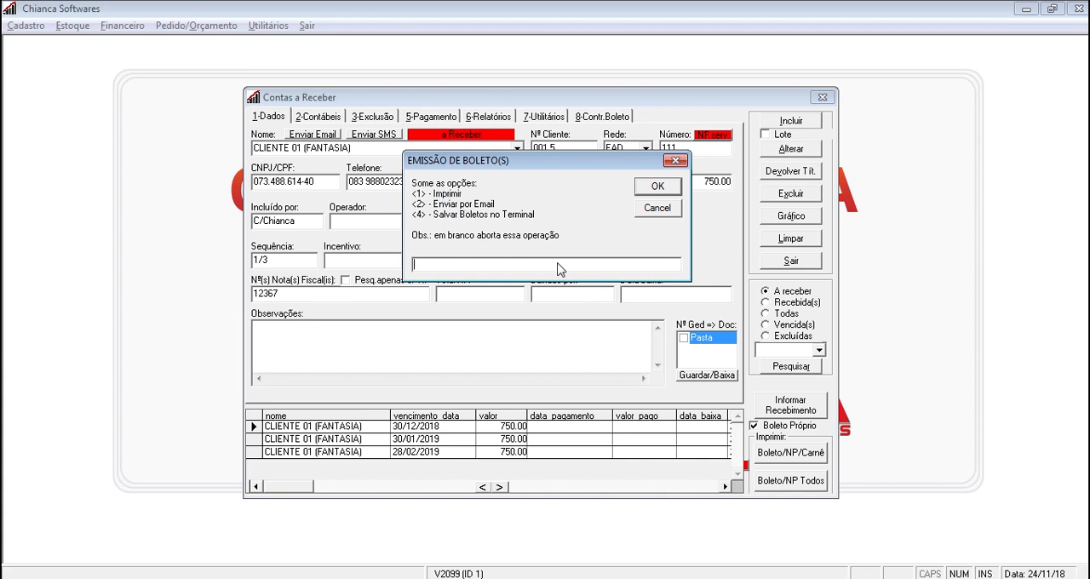
pyautogui.press('Return')
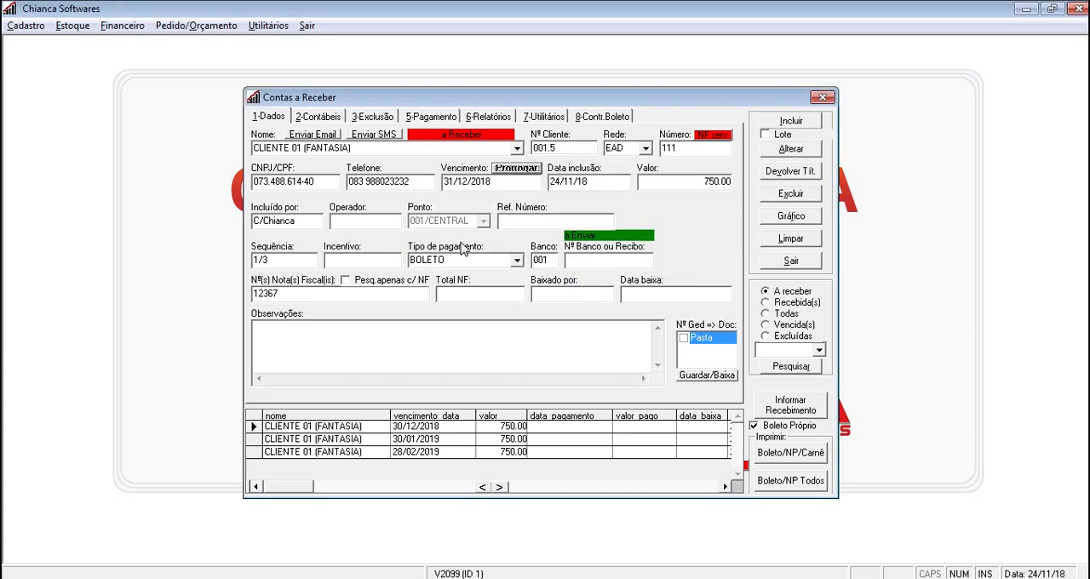
# Clear the form, reload the client's receivables and check the extended first instalment's bank number and observations
pyautogui.click(791, 239)
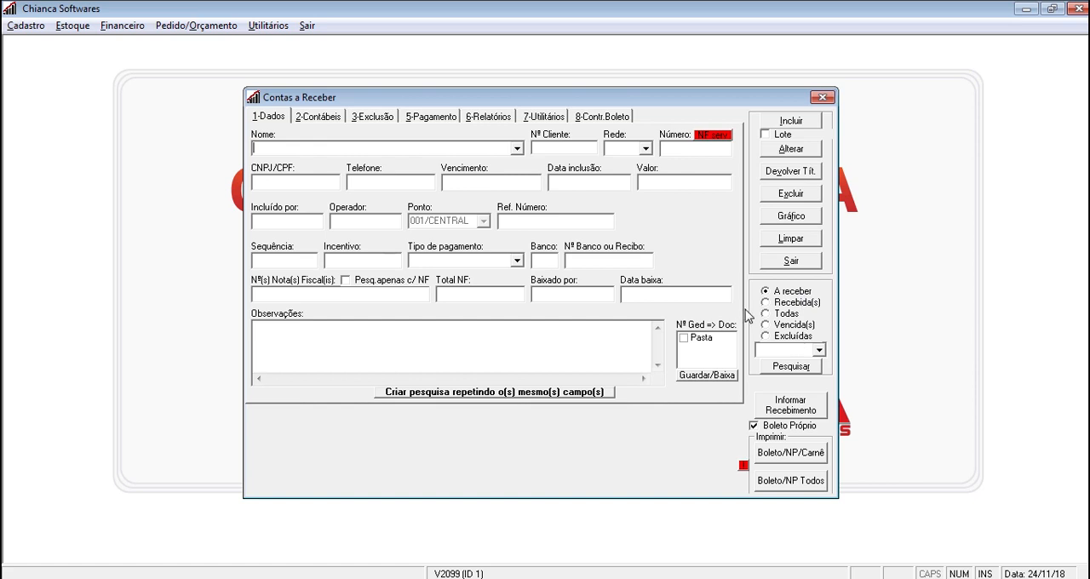
pyautogui.click(793, 364)
pyautogui.click(498, 428)
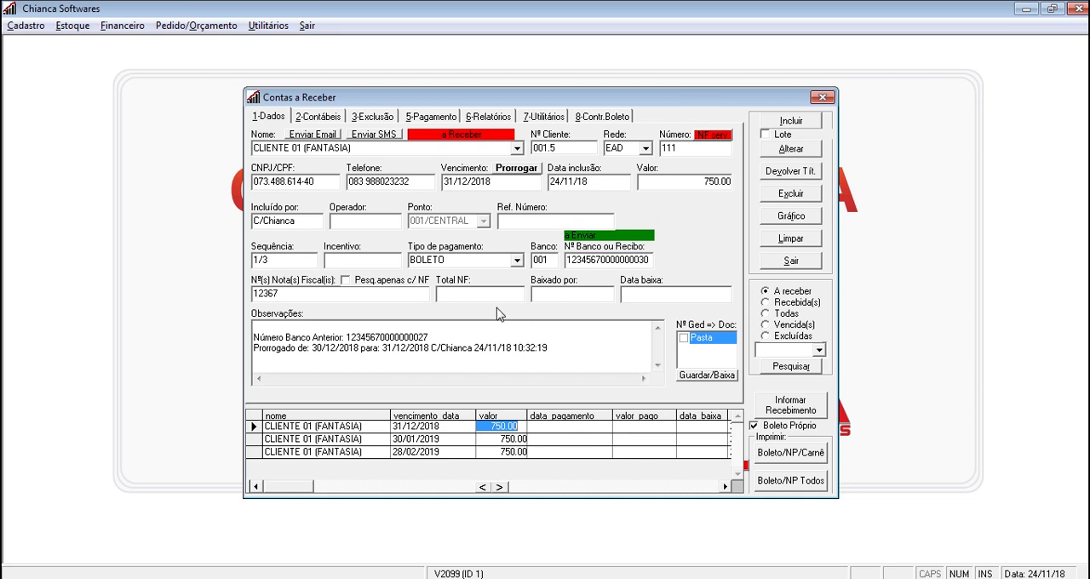
# Clear the form and check the boleto control for bank files and boletos awaiting transmission
pyautogui.click(787, 242)
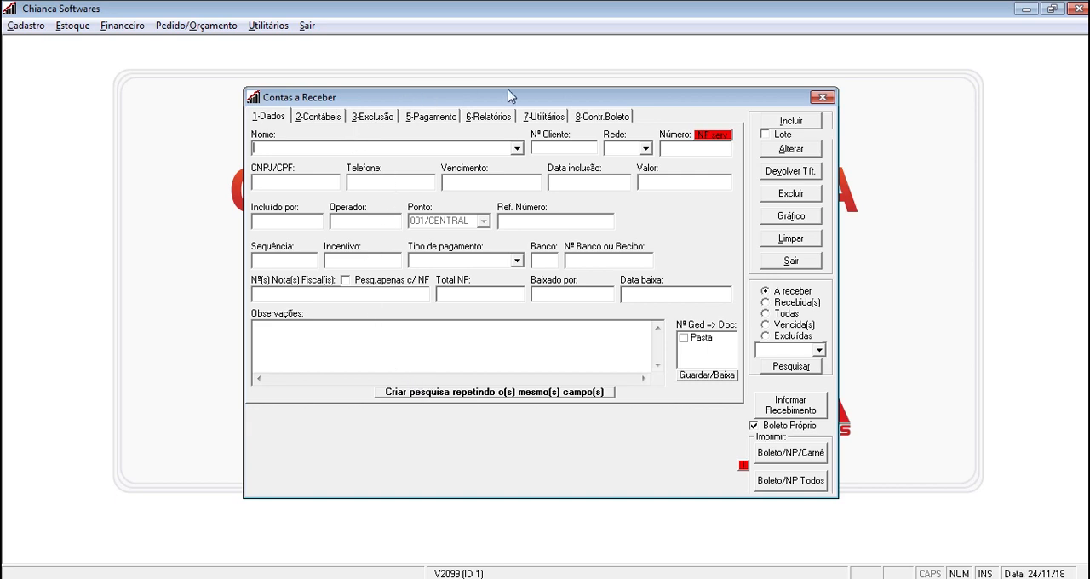
pyautogui.click(591, 117)
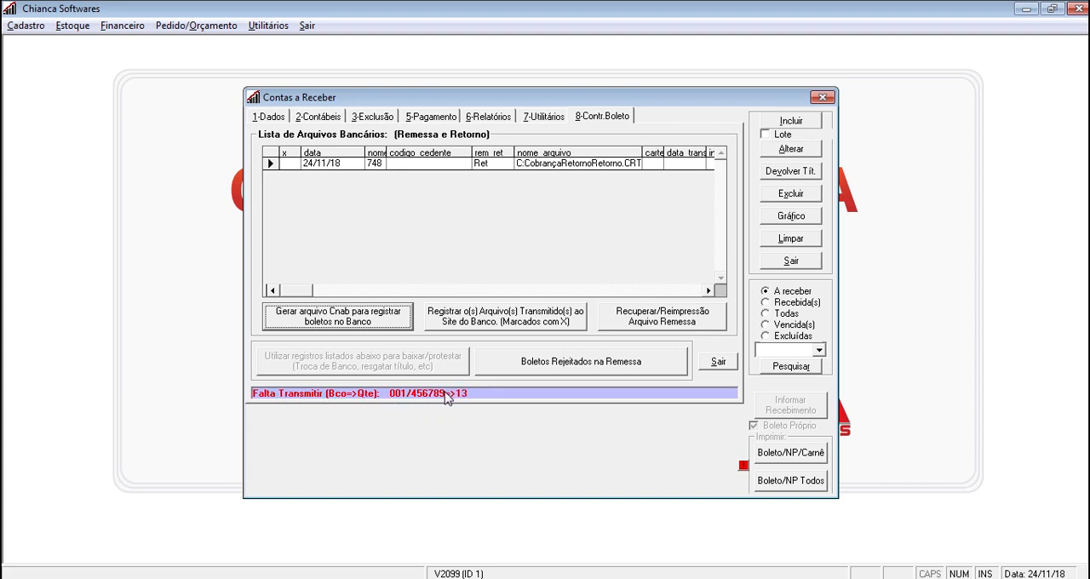
pyautogui.click(270, 117)
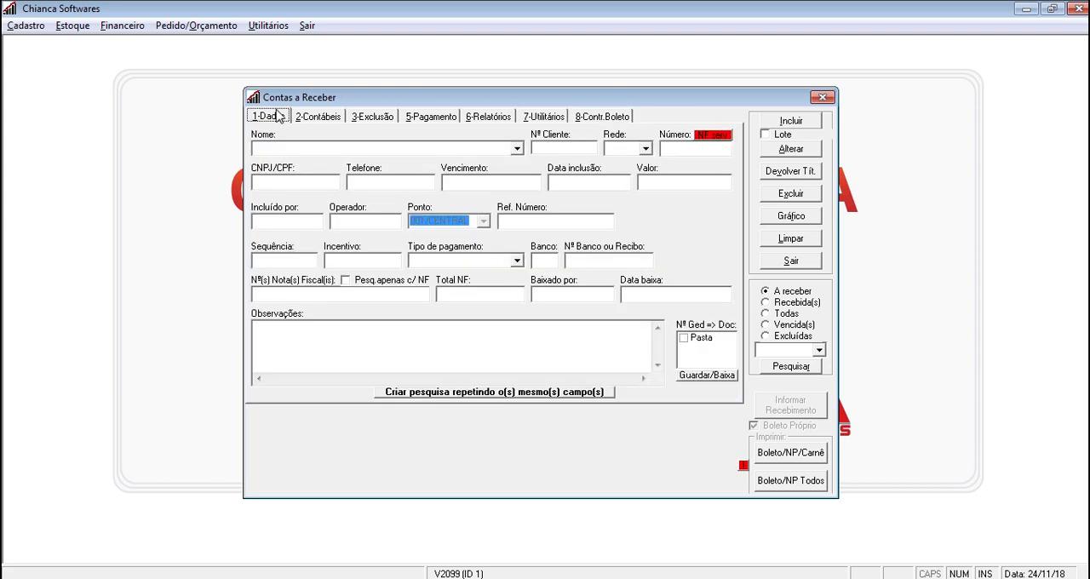
# Search for open receivables with the boleto status "a Enviar"
pyautogui.click(819, 350)
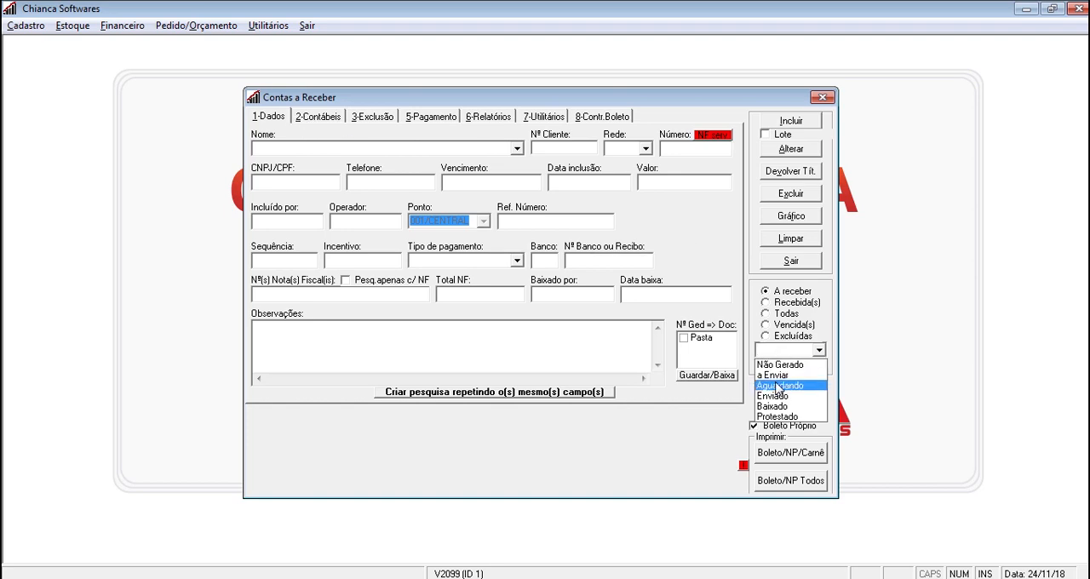
pyautogui.click(779, 374)
pyautogui.click(780, 370)
# Browse the listed "a Enviar" receivables and review their clients, due dates and bank numbers
pyautogui.click(515, 428)
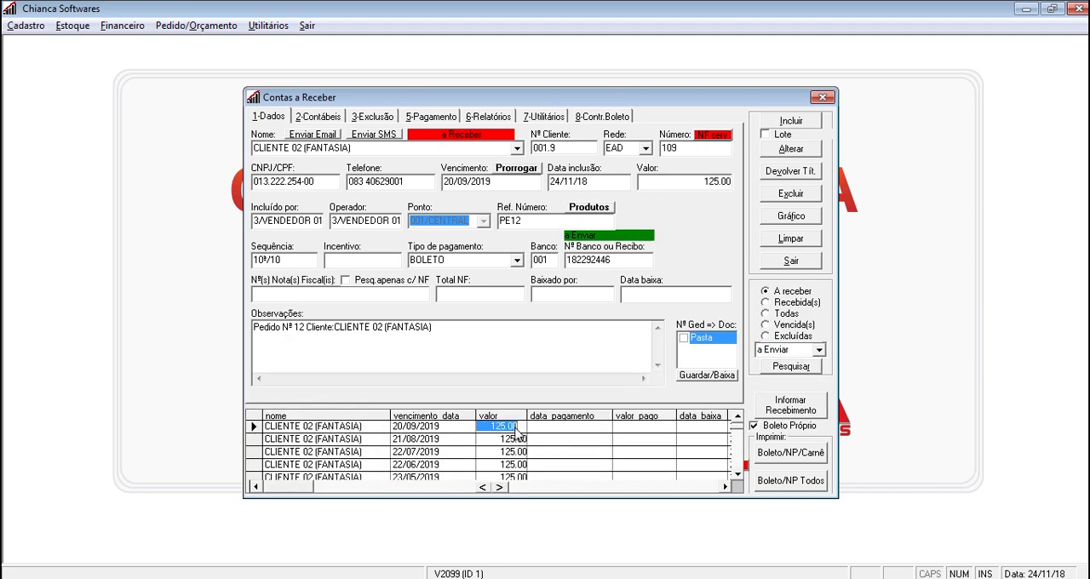
pyautogui.press('Down')
pyautogui.press('Down')
pyautogui.press('Down')
pyautogui.press('Down')
pyautogui.press('Down')
pyautogui.press('Down')
pyautogui.press('Down')
pyautogui.press('Down')
pyautogui.press('Down')
pyautogui.press('Down')
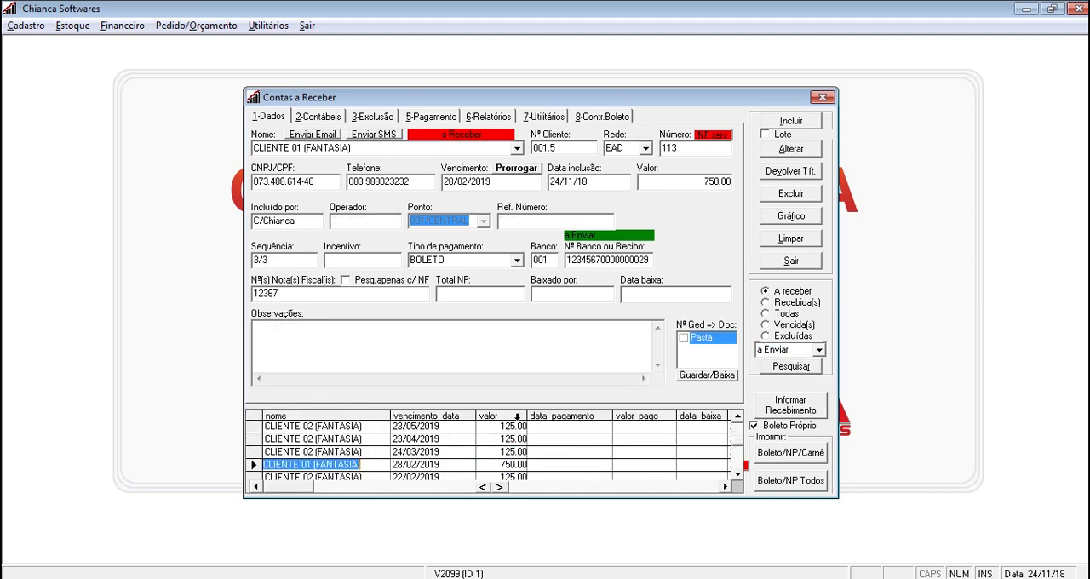
pyautogui.press('Down')
pyautogui.press('Down')
pyautogui.press('Up')
pyautogui.press('Up')
pyautogui.press('Up')
pyautogui.press('Up')
pyautogui.press('Up')
pyautogui.press('Up')
pyautogui.press('Up')
pyautogui.press('Up')
pyautogui.press('Up')
pyautogui.press('Up')
pyautogui.press('Up')
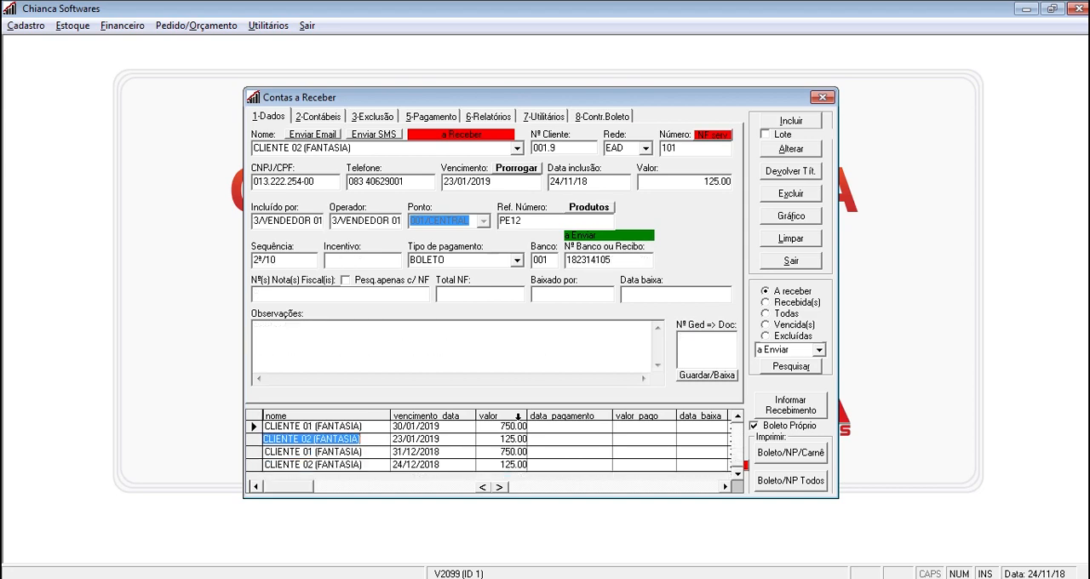
pyautogui.press('Up')
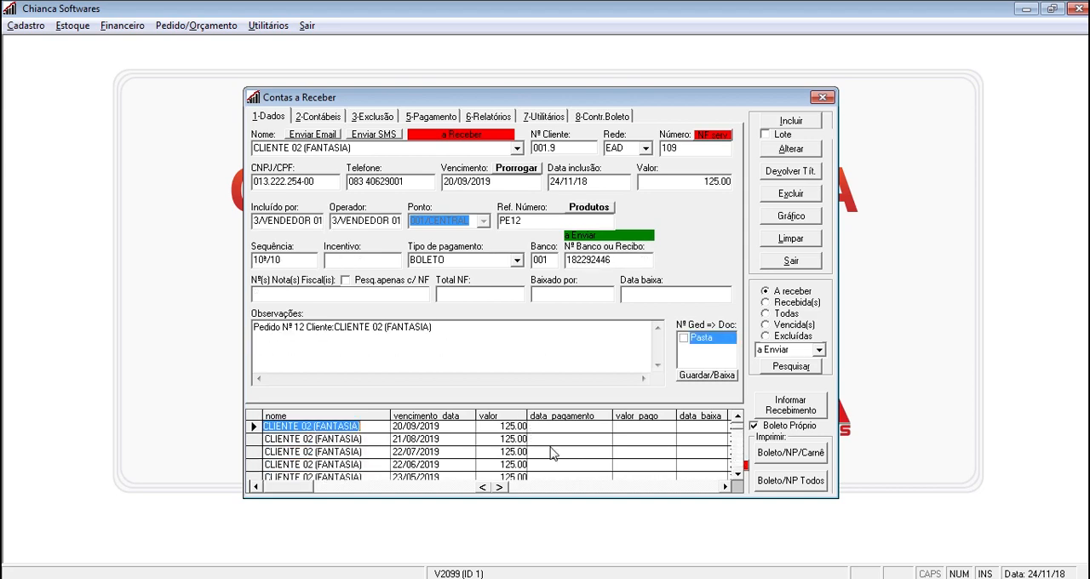
# Generate the CNAB file to register the pending boletos at the bank, authorising with the operator code and password, and close the report
pyautogui.click(792, 242)
pyautogui.click(609, 116)
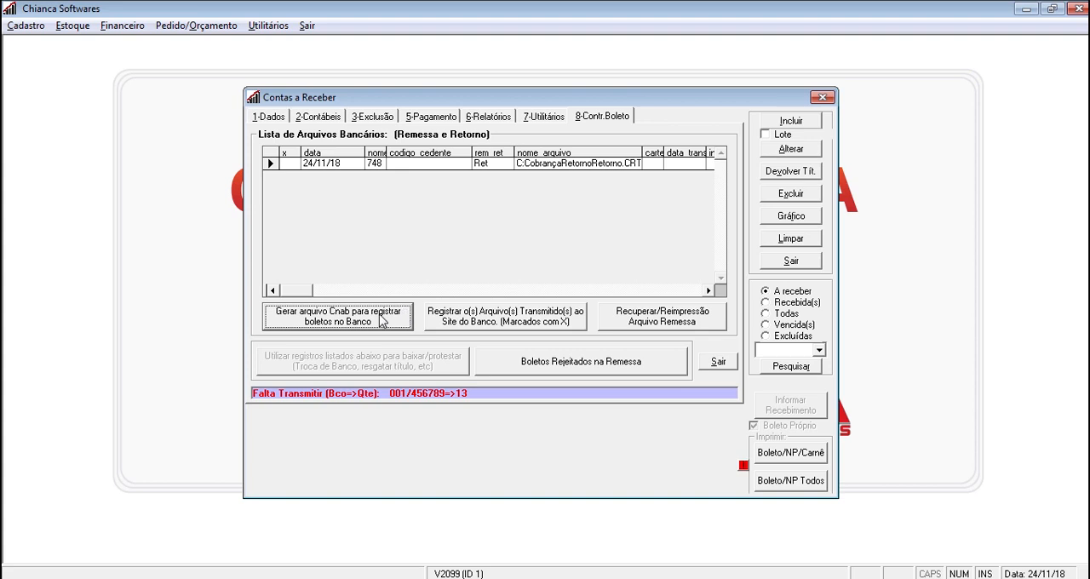
pyautogui.click(305, 319)
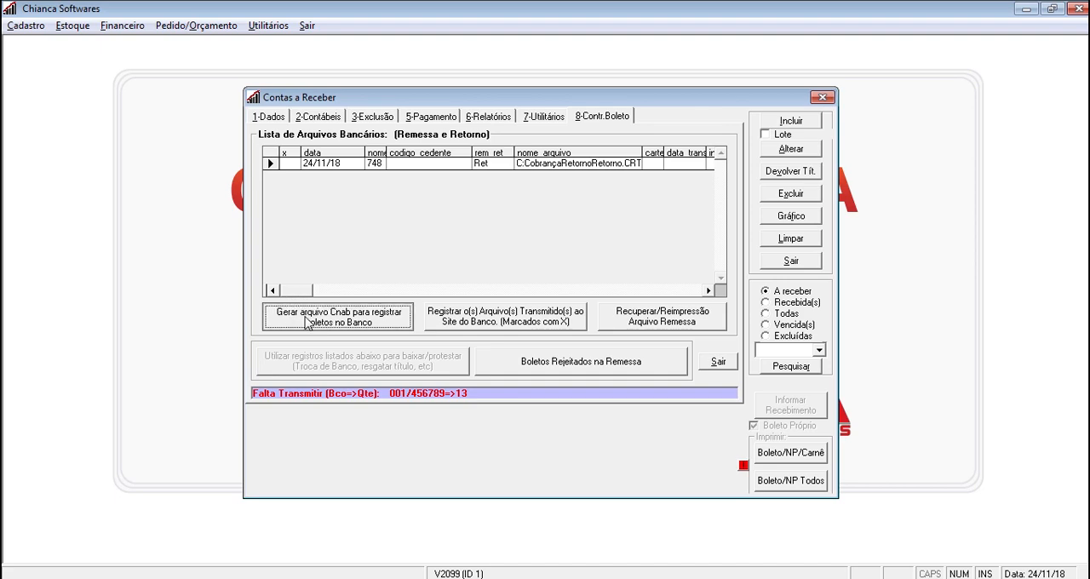
pyautogui.write('C')
pyautogui.press('Return')
pyautogui.write('*')
pyautogui.press('Return')
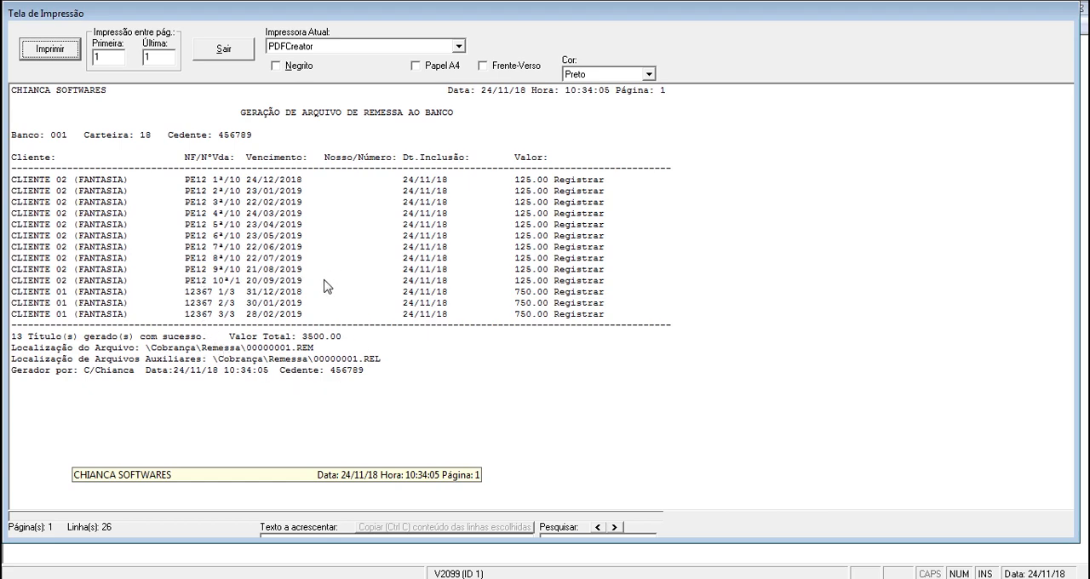
pyautogui.click(221, 55)
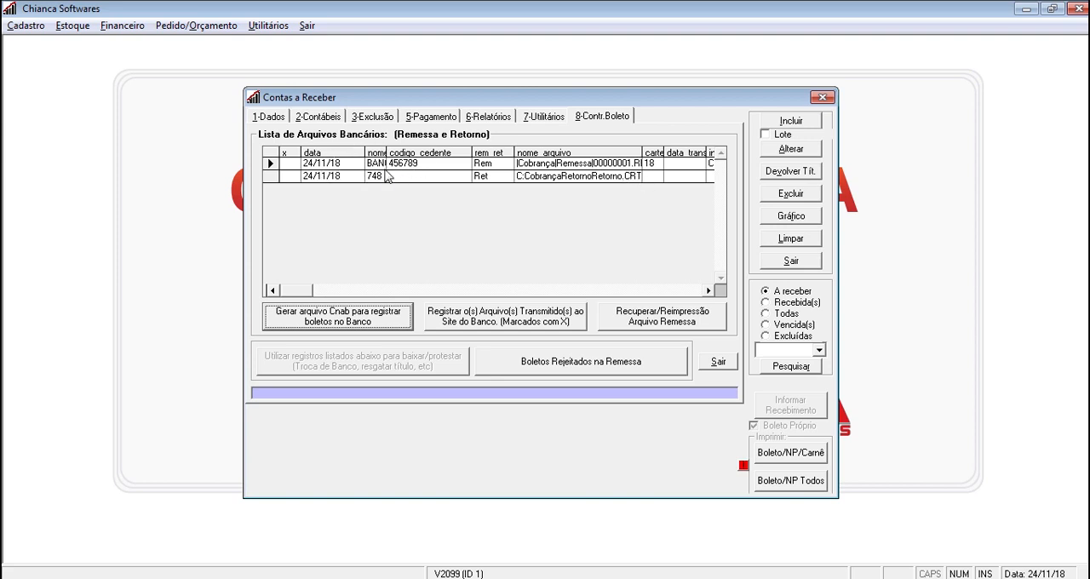
# Check the generated remittance file's author, status, bank and title quantity in the bank file list
pyautogui.click(707, 291)
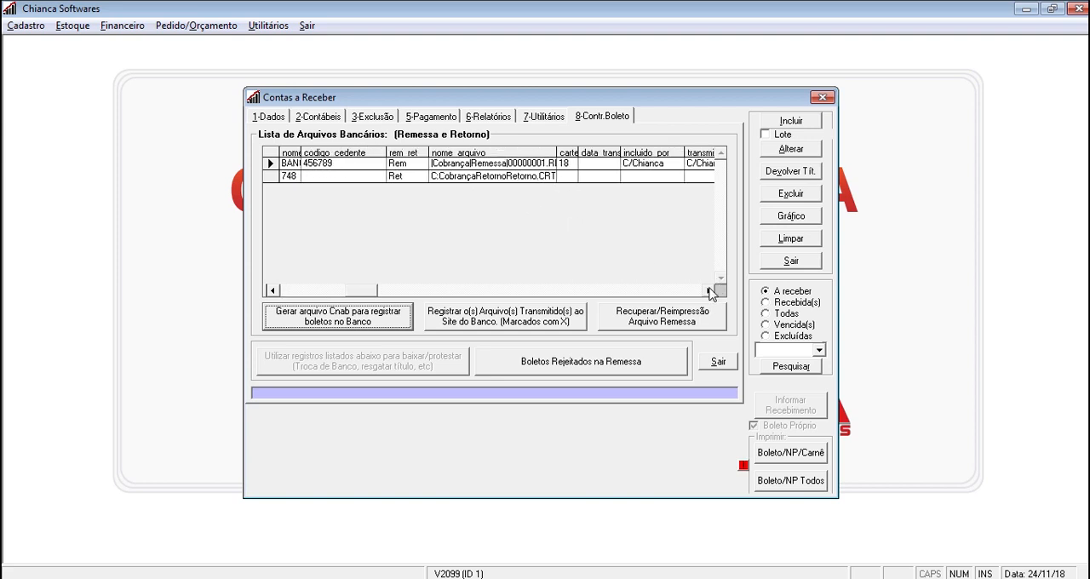
pyautogui.click(710, 291)
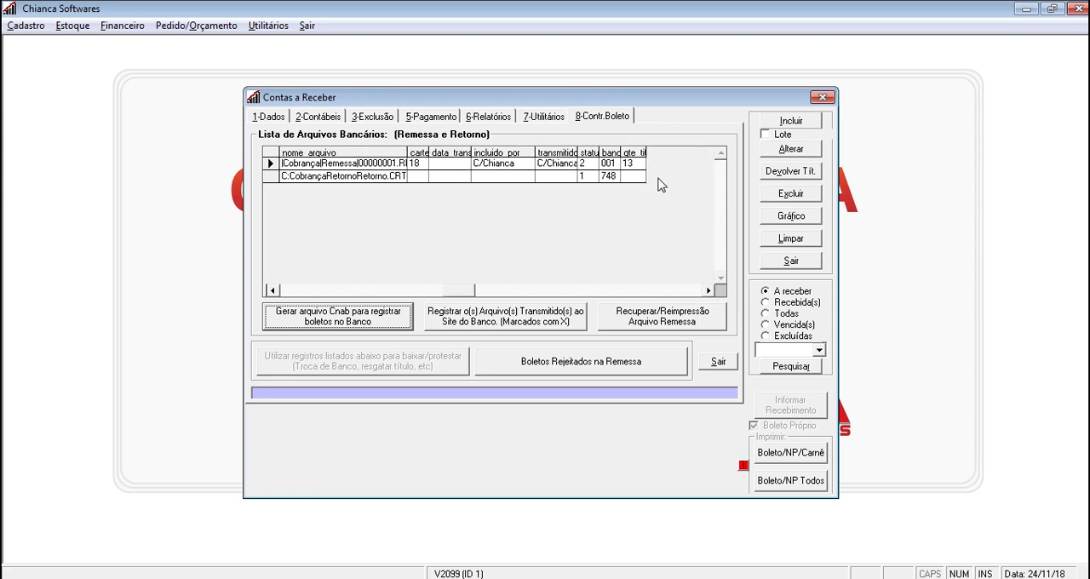
pyautogui.click(274, 291)
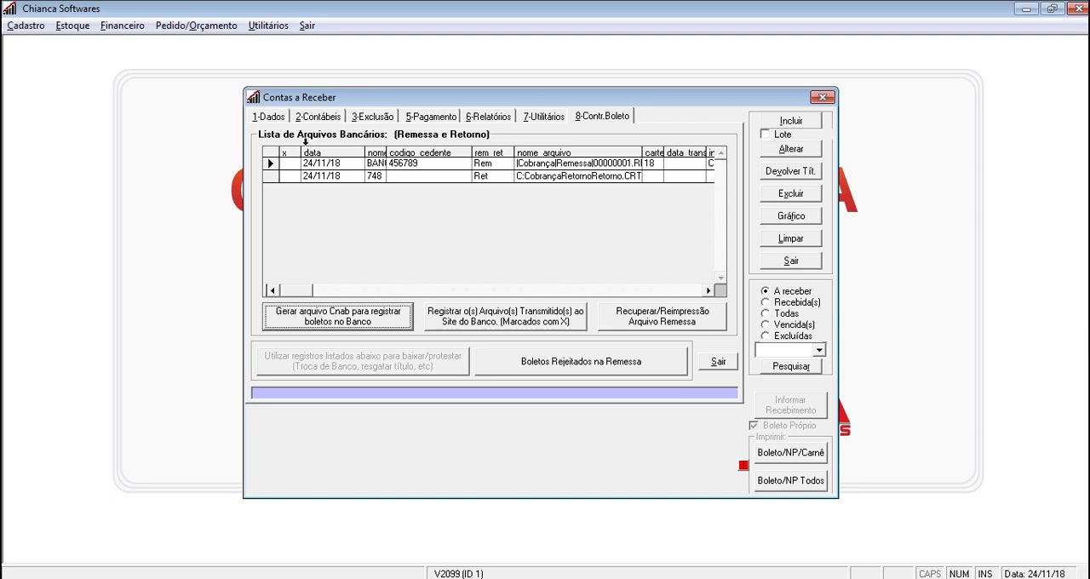
# Search for open receivables with the boleto status "Enviado"
pyautogui.click(271, 118)
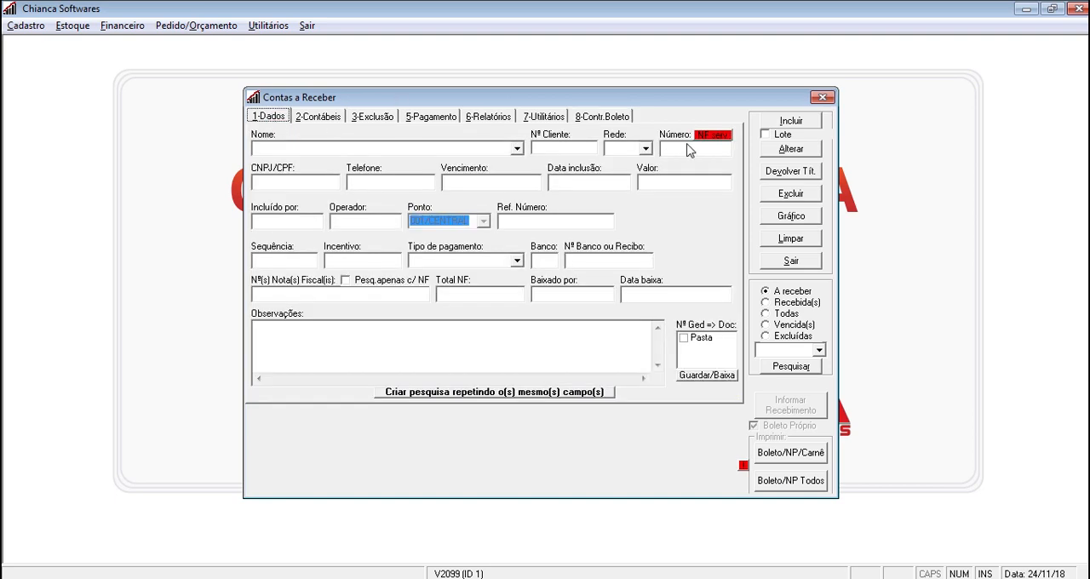
pyautogui.click(819, 351)
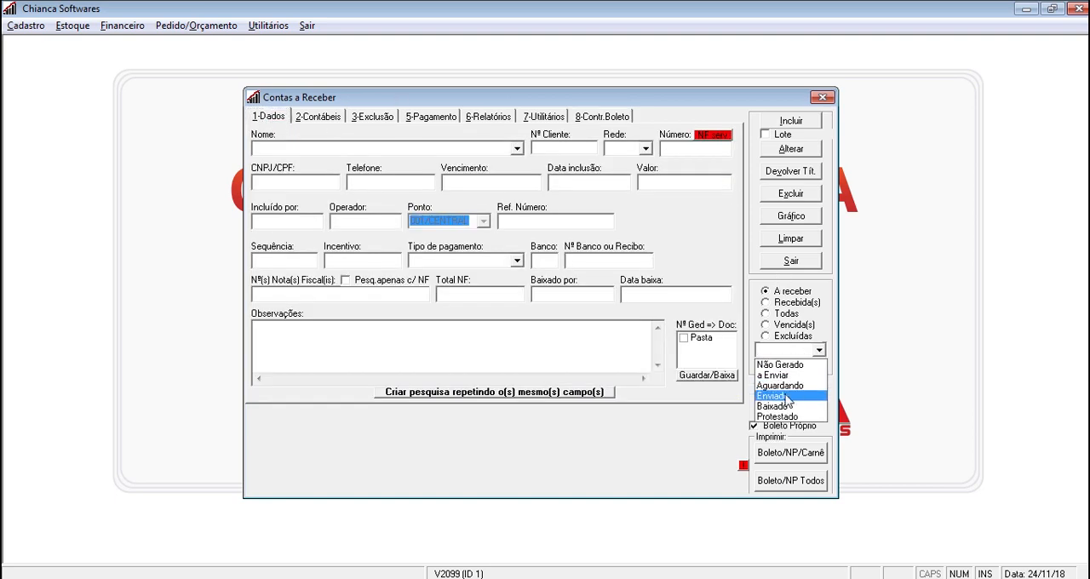
pyautogui.click(788, 394)
pyautogui.click(788, 367)
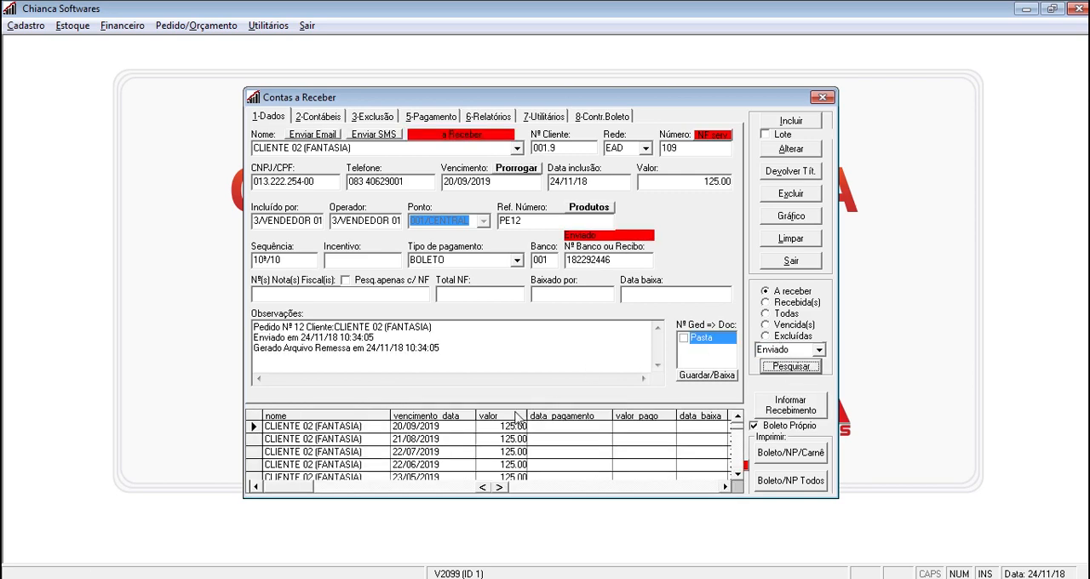
# Check the remittance note in the first sent receivable's observations and its remittance file path in the payment data
pyautogui.click(487, 426)
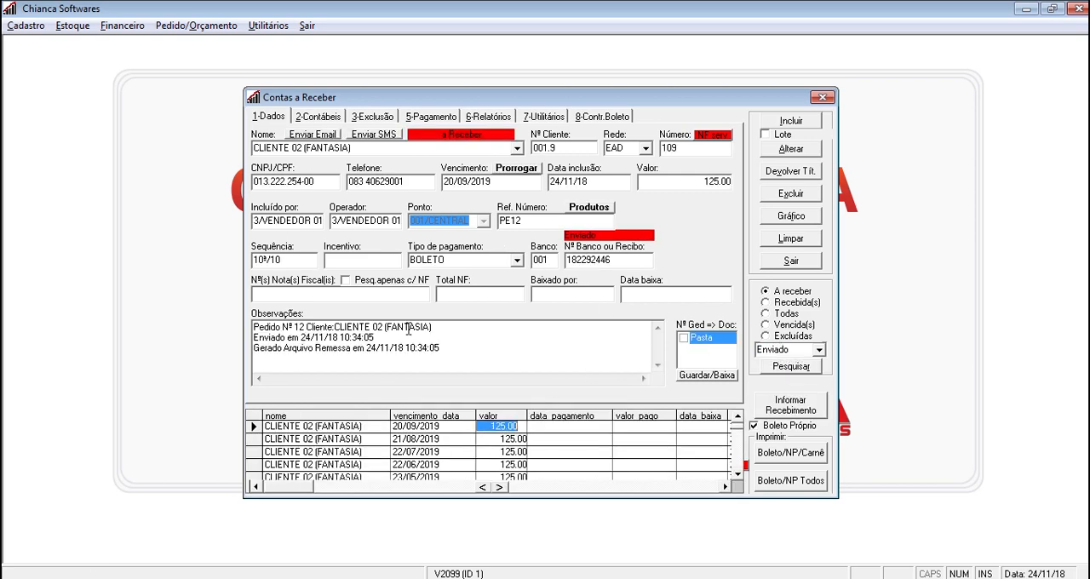
pyautogui.moveTo(451, 352); pyautogui.dragTo(252, 348)
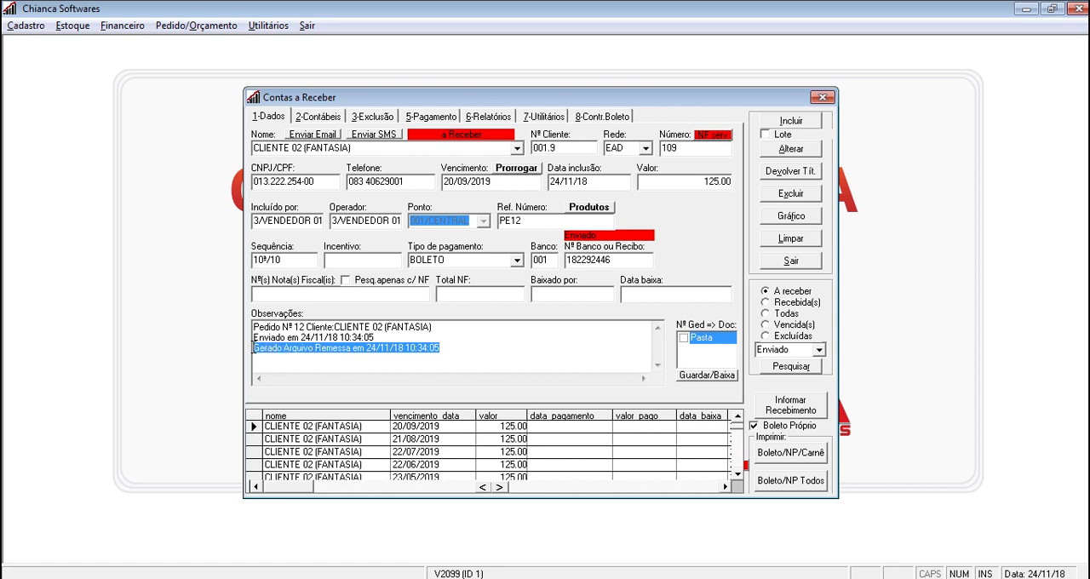
pyautogui.click(458, 354)
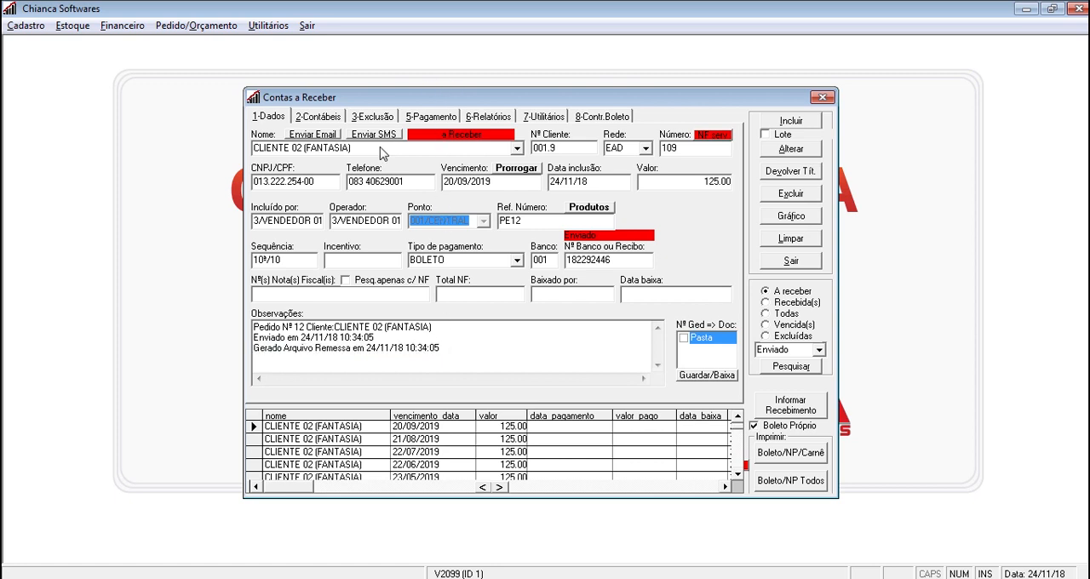
pyautogui.click(451, 117)
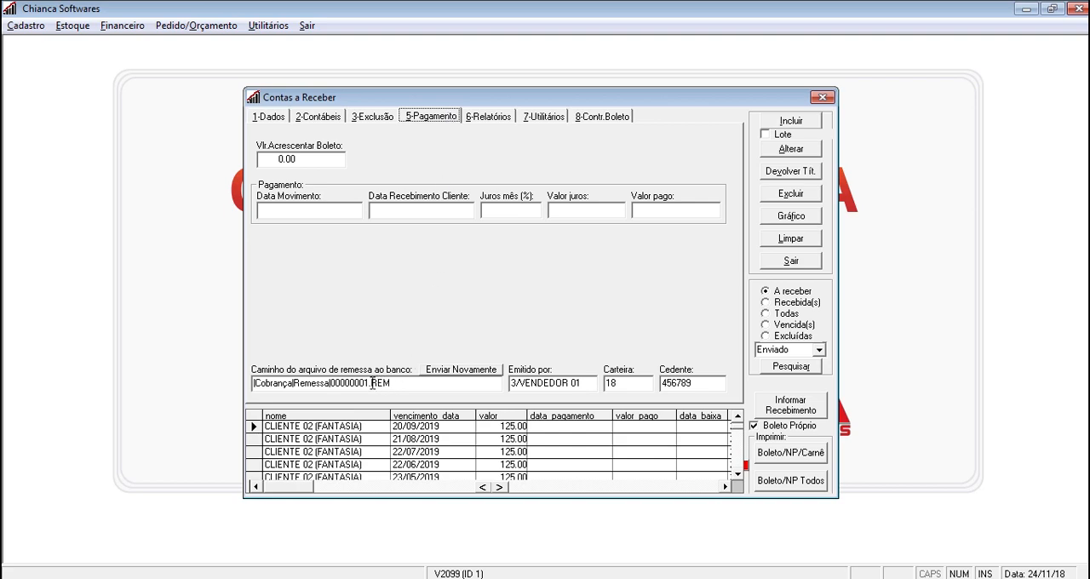
pyautogui.click(281, 117)
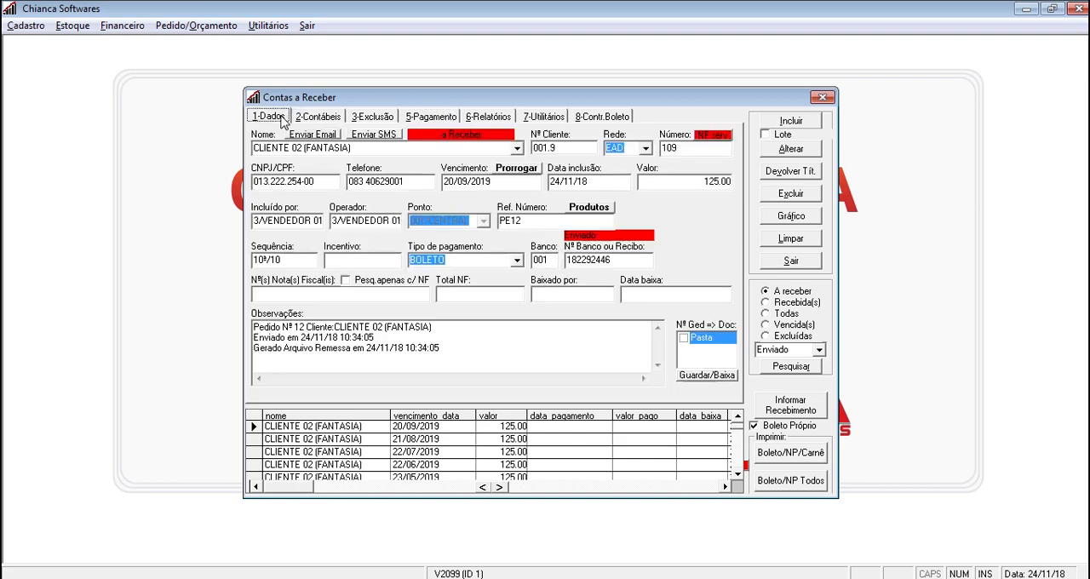
# Delete the sent receivable due 20/09/2019, giving "Teste" as the exclusion reason and authorising with the operator code
pyautogui.click(469, 431)
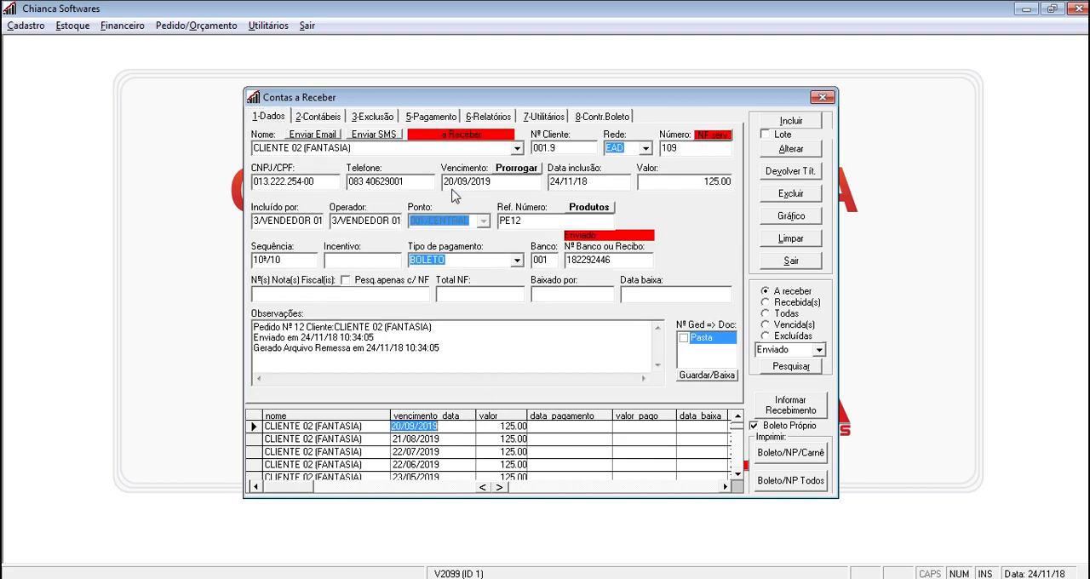
pyautogui.click(791, 195)
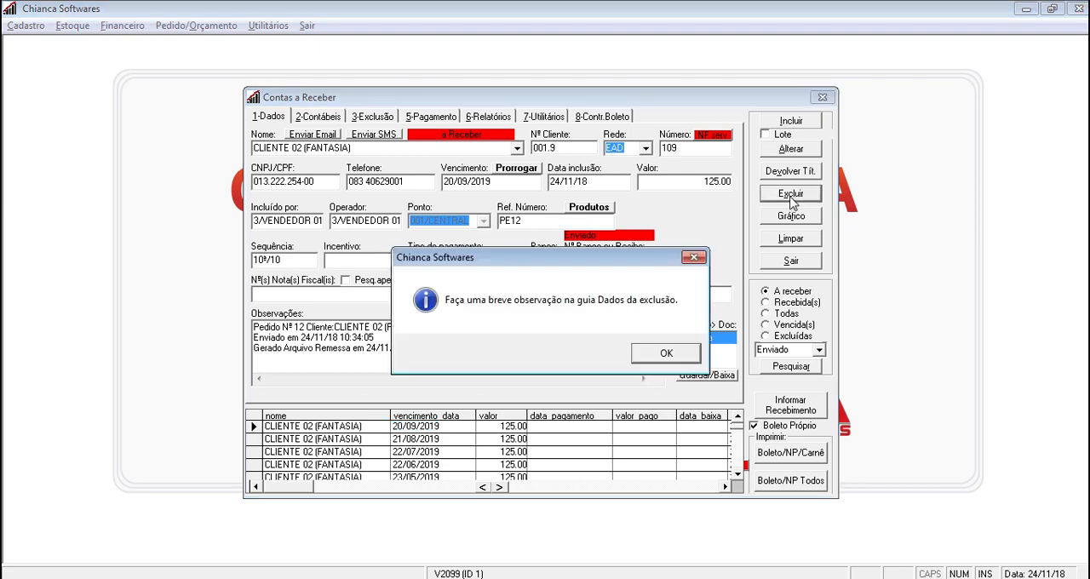
pyautogui.press('Return')
pyautogui.write('Teste')
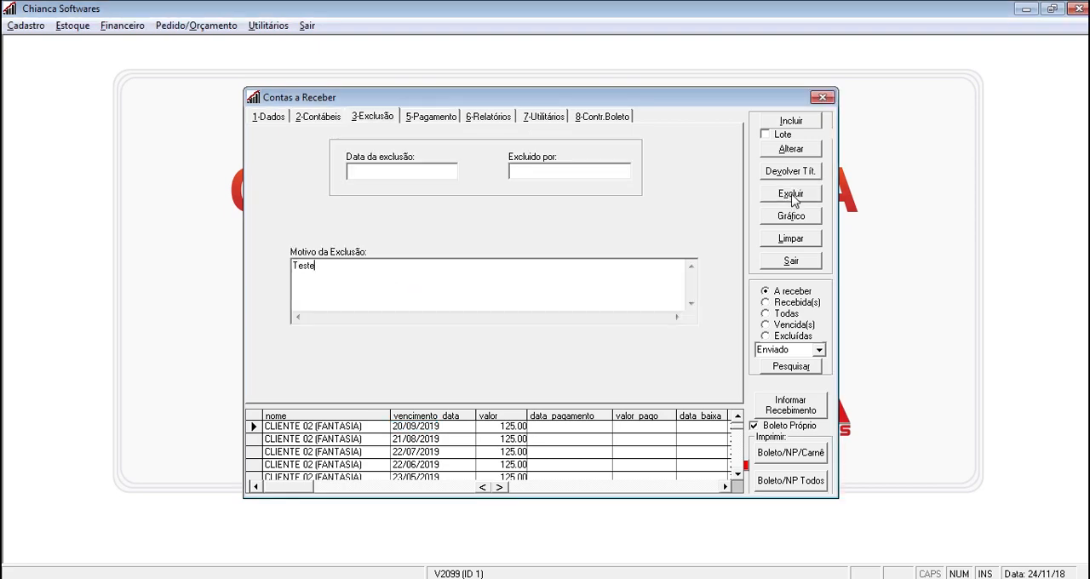
pyautogui.click(792, 198)
pyautogui.write('c')
pyautogui.press('Return')
pyautogui.press('Return')
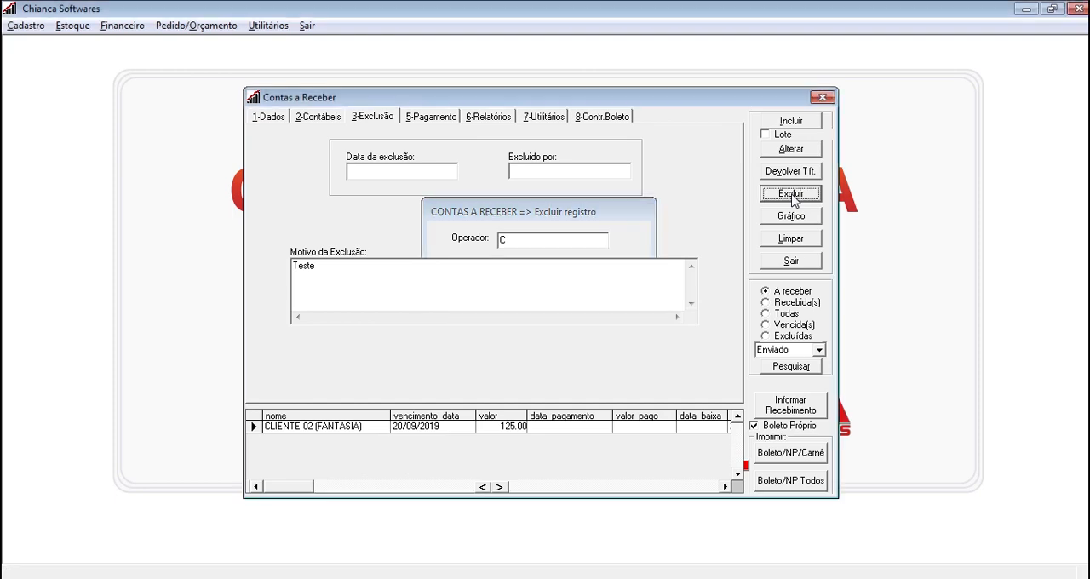
pyautogui.click(599, 358)
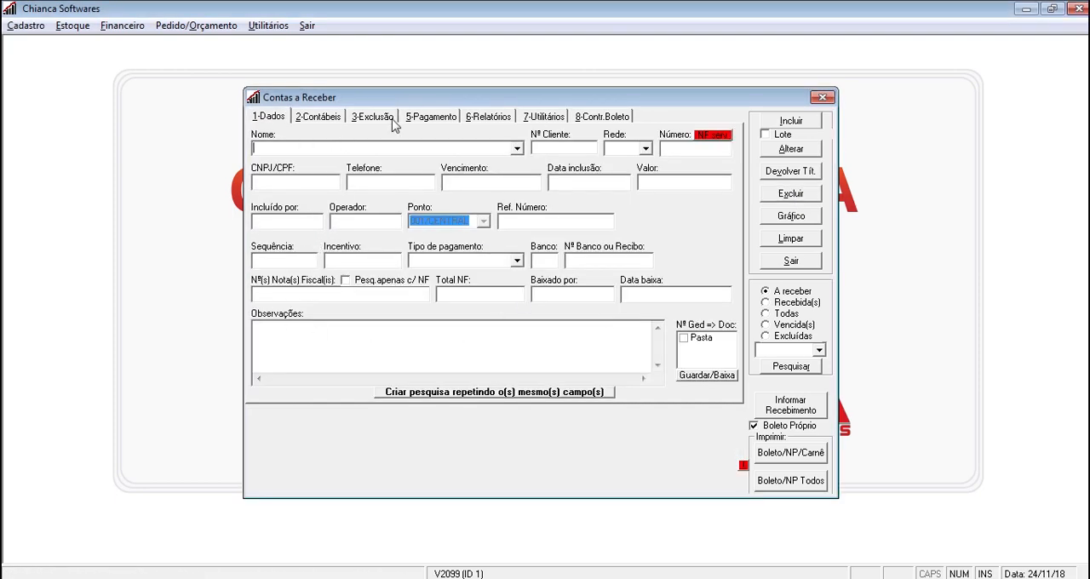
# Check the pending remittance's status, bank and title quantity in the boleto control's bank file list
pyautogui.click(600, 119)
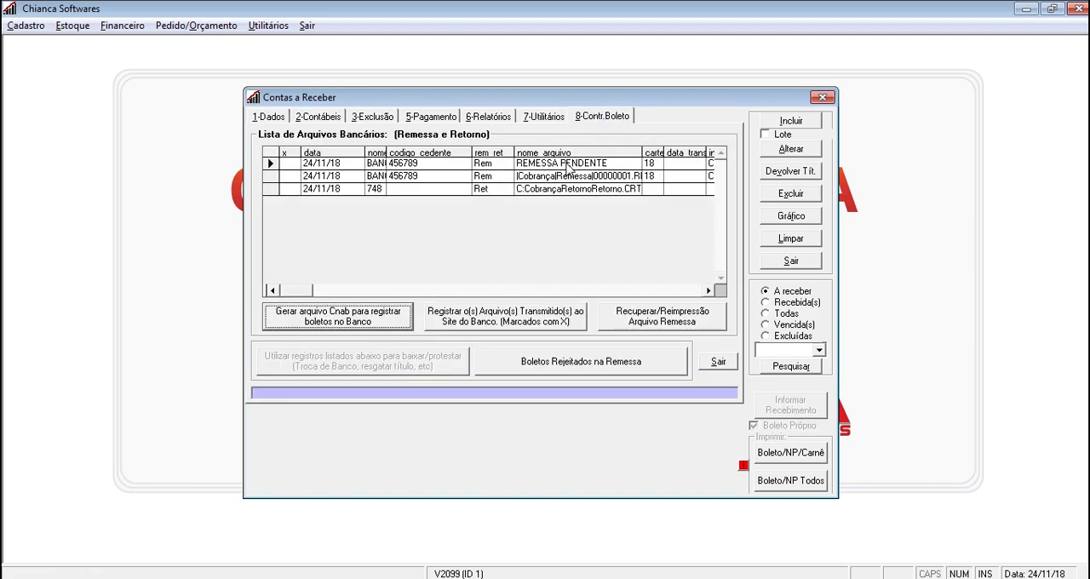
pyautogui.click(709, 291)
pyautogui.click(708, 291)
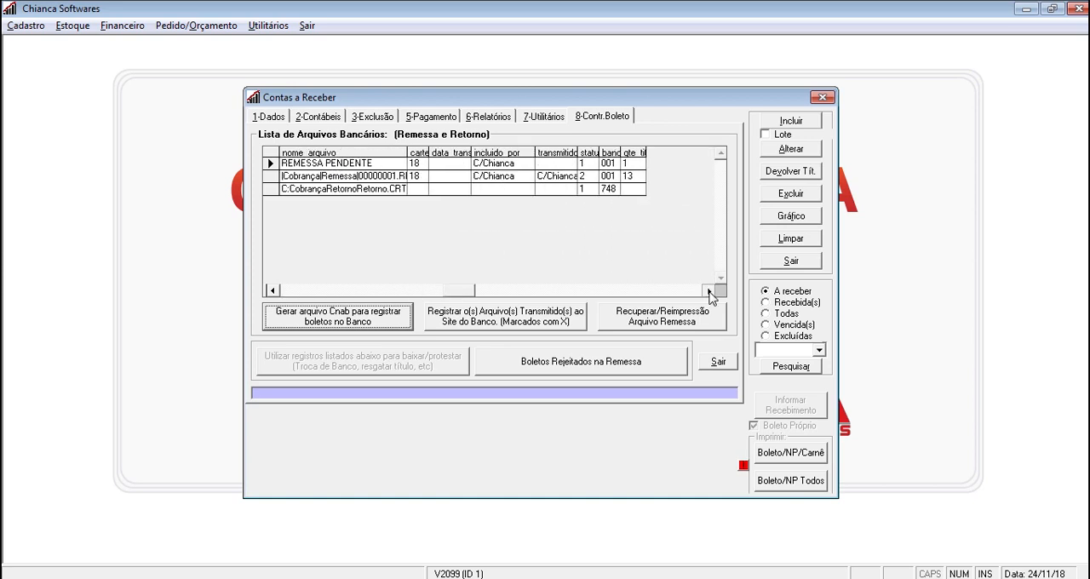
pyautogui.click(638, 168)
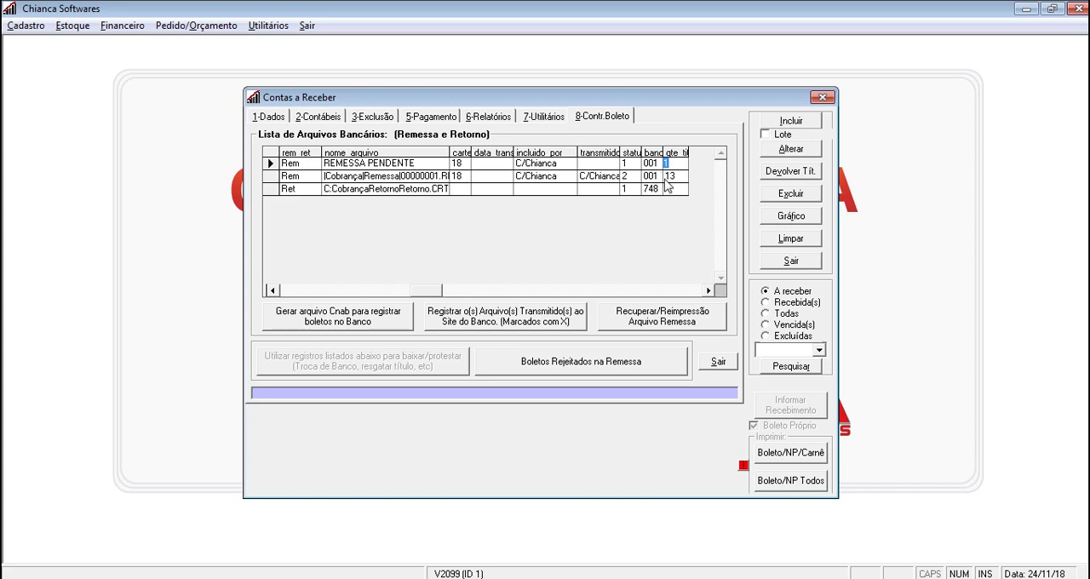
# Return to the receivable data and search for open receivables with the boleto status "Enviado"
pyautogui.click(270, 116)
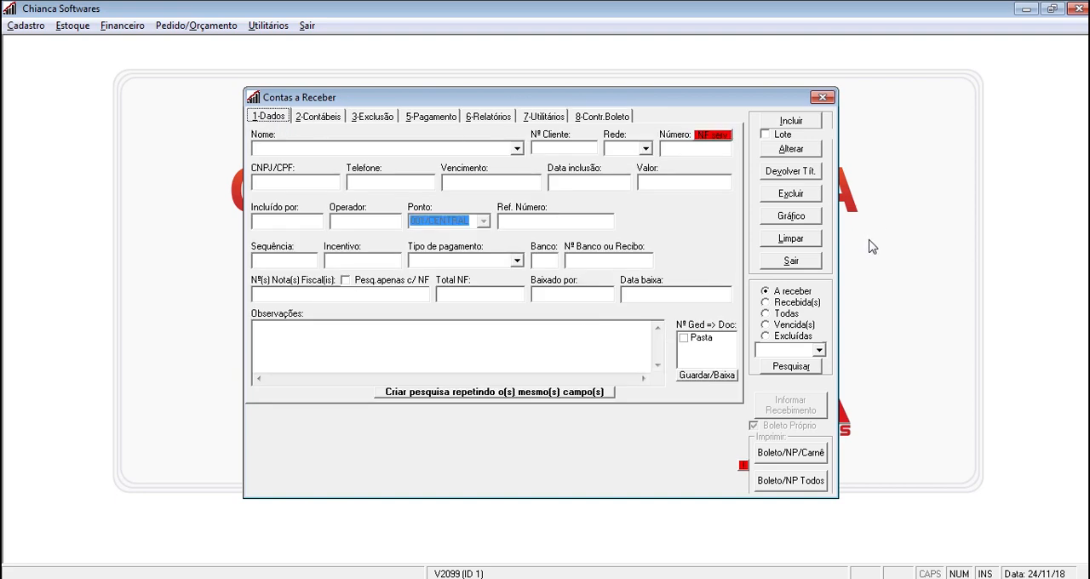
pyautogui.click(818, 350)
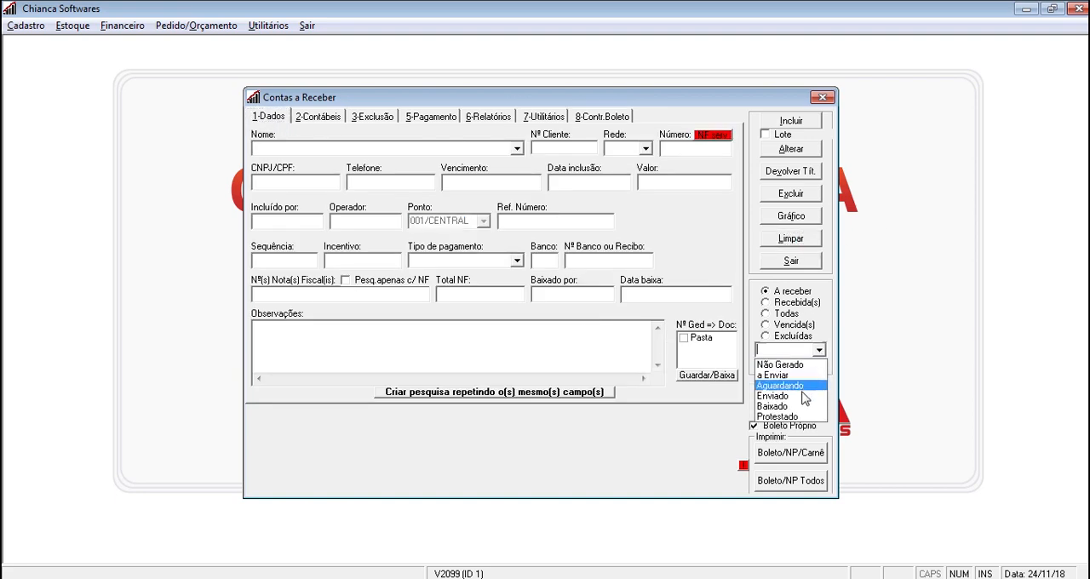
pyautogui.click(805, 388)
pyautogui.click(798, 368)
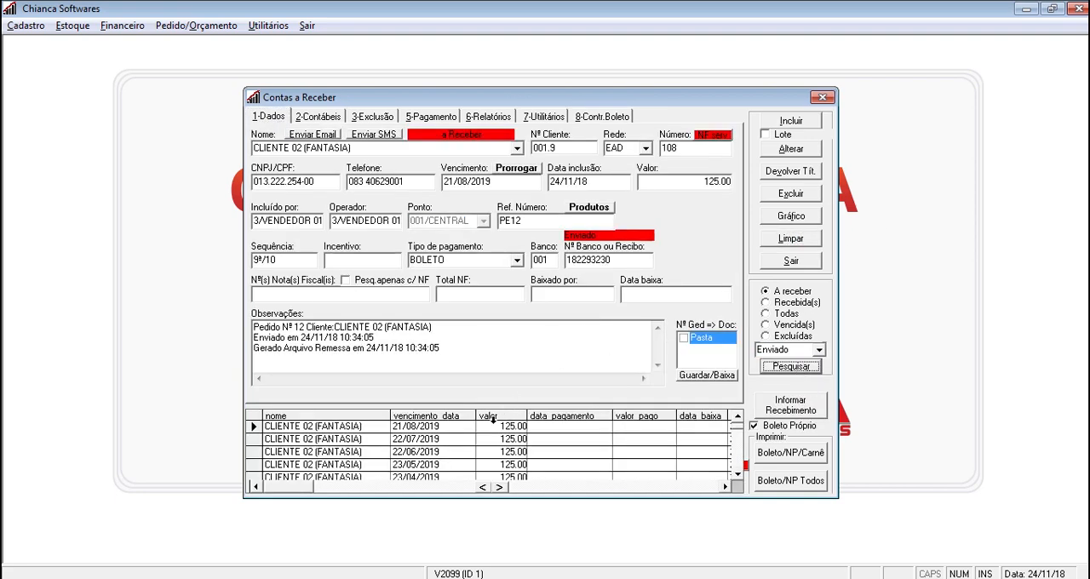
# Extend the due date of the sent receivable due 21/08/2019 to 25/08/2019
pyautogui.click(511, 185)
pyautogui.write('2')
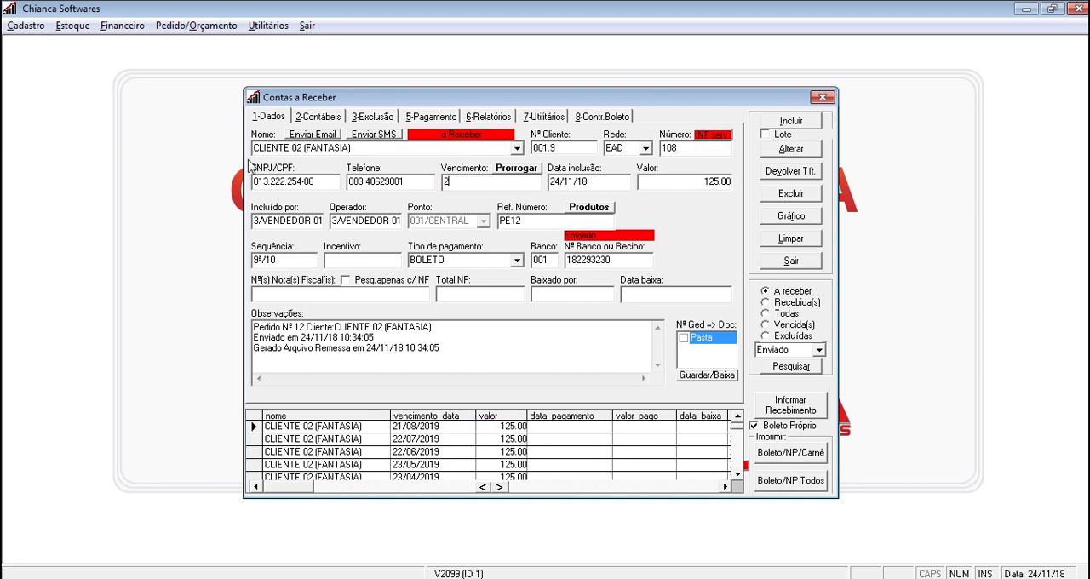
pyautogui.click(511, 170)
pyautogui.press('Return')
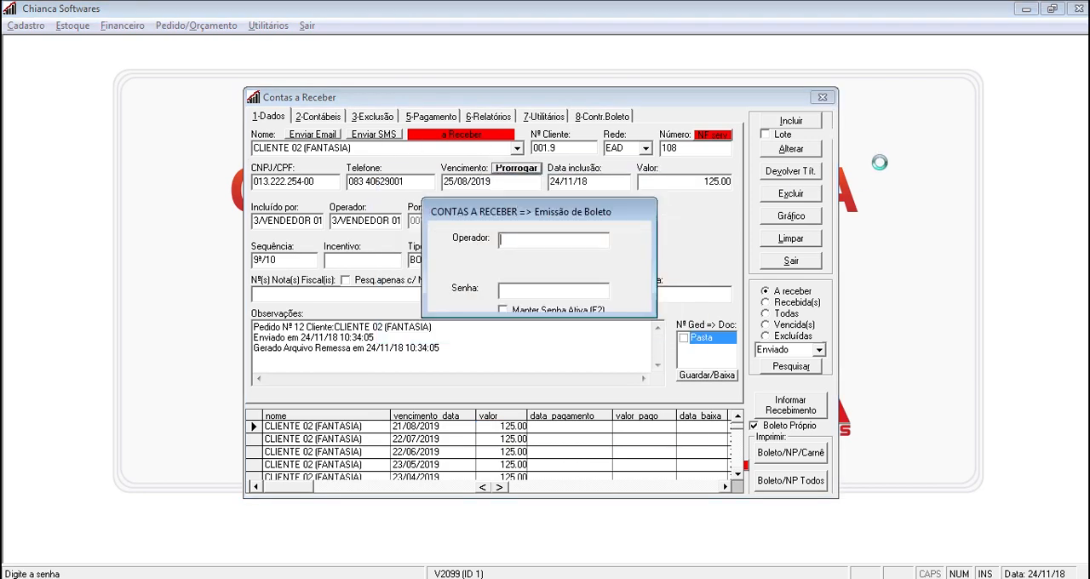
# Authorise the boleto issue with the operator code and password, and leave the printing and e-mail option blank
pyautogui.write('2')
pyautogui.press('Return')
pyautogui.write('2')
pyautogui.press('Return')
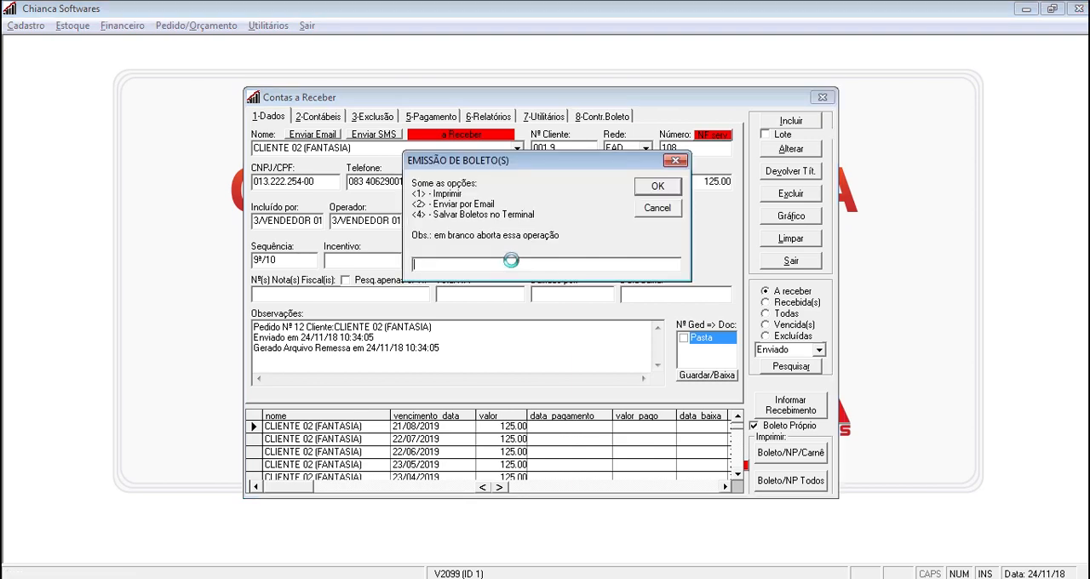
pyautogui.press('Return')
# Clear the receivable form and check the pending remittance's title quantity in the boleto control's bank file list
pyautogui.click(780, 237)
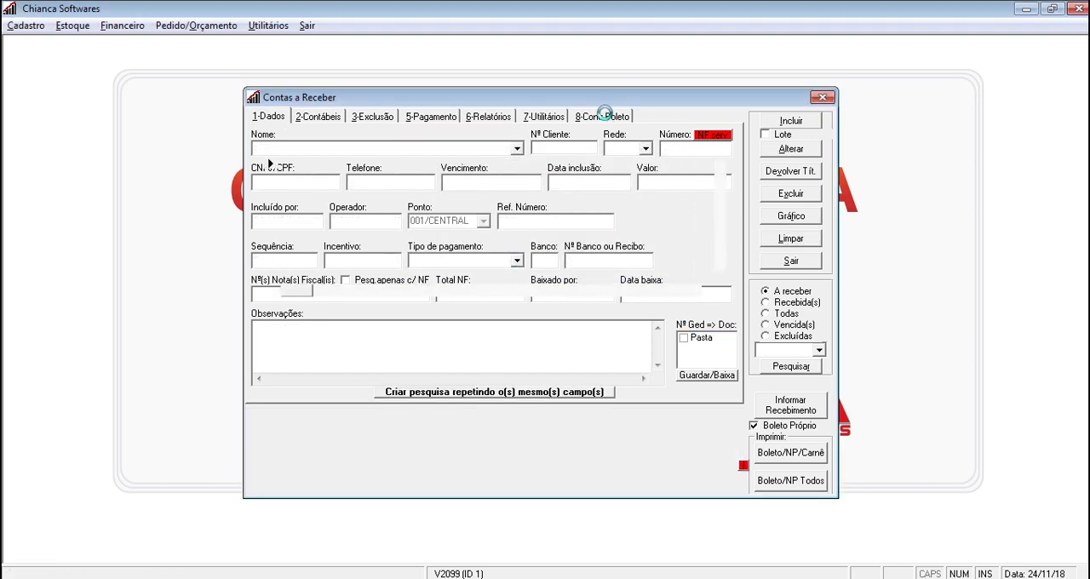
pyautogui.click(604, 116)
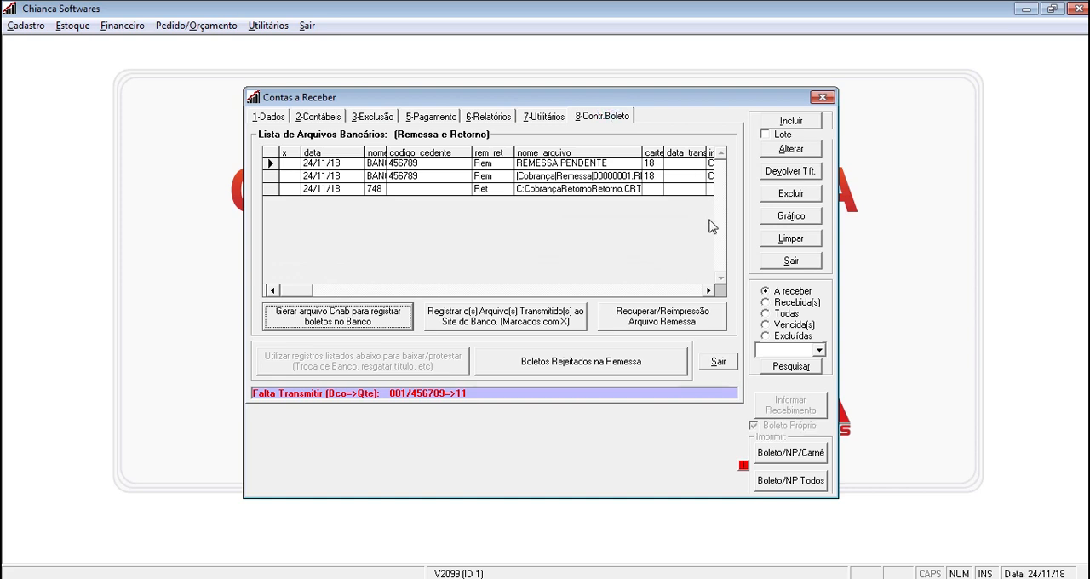
pyautogui.click(701, 292)
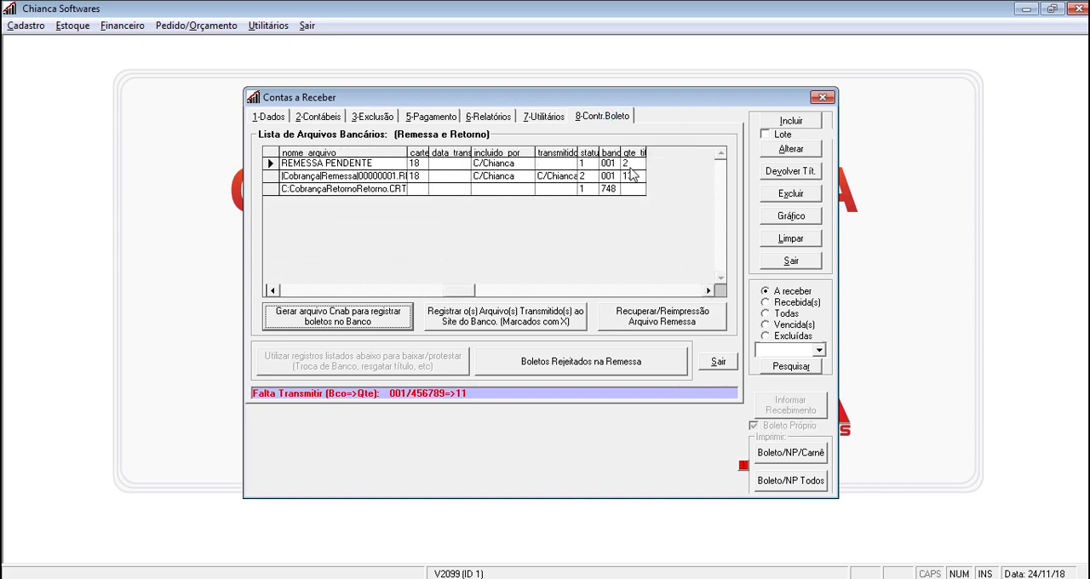
# Search again for open receivables with the boleto status "Enviado" to list those of CLIENTE 01
pyautogui.click(273, 118)
pyautogui.click(818, 349)
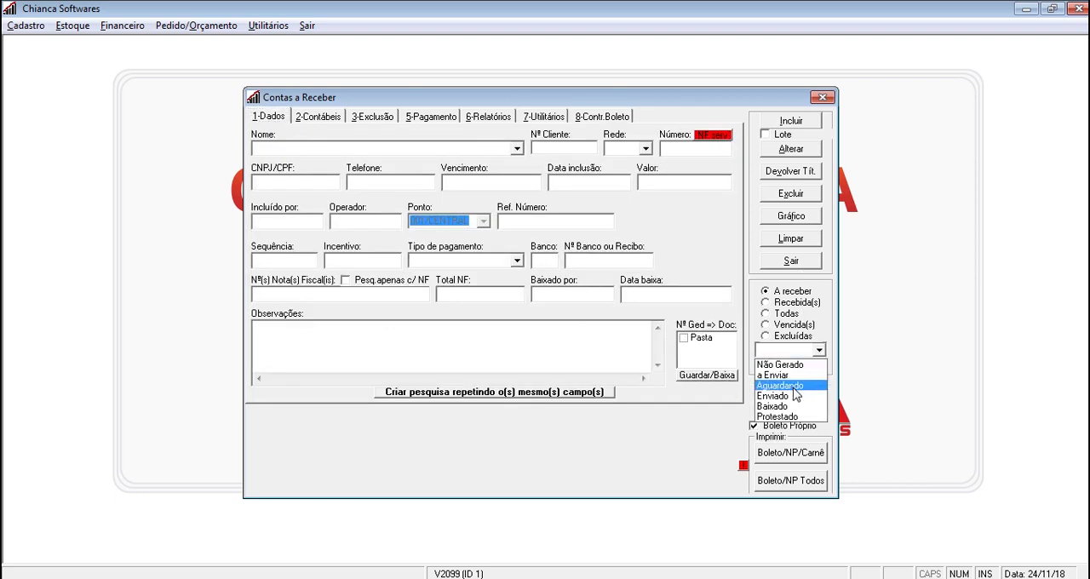
pyautogui.click(791, 393)
pyautogui.click(791, 367)
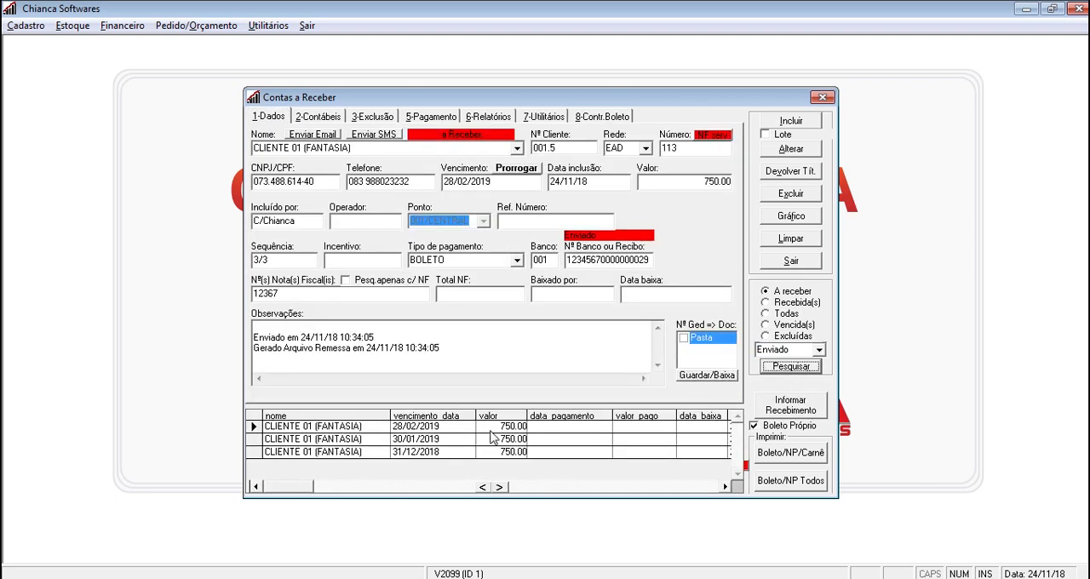
# Open the receipt entry for CLIENTE 01's sent receivables and mark the one due 28/02/2019 with an X
pyautogui.click(474, 432)
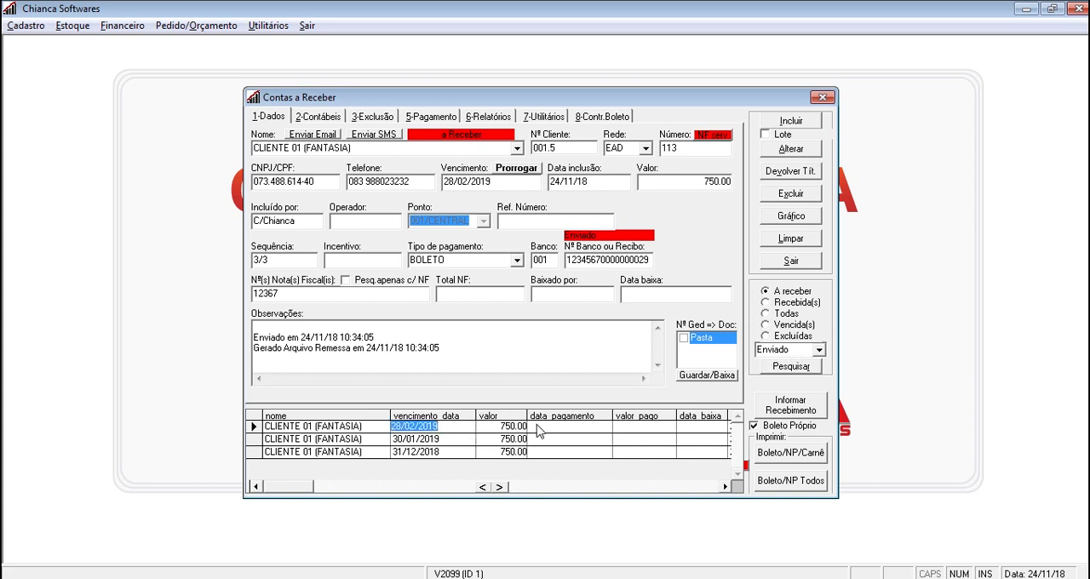
pyautogui.click(766, 431)
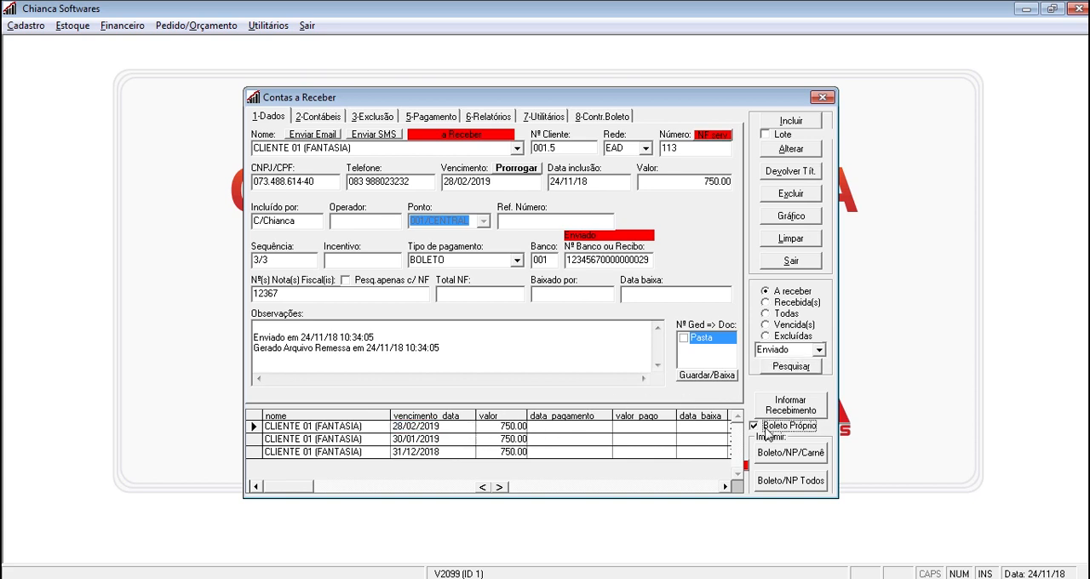
pyautogui.click(766, 428)
pyautogui.click(790, 405)
pyautogui.click(556, 253)
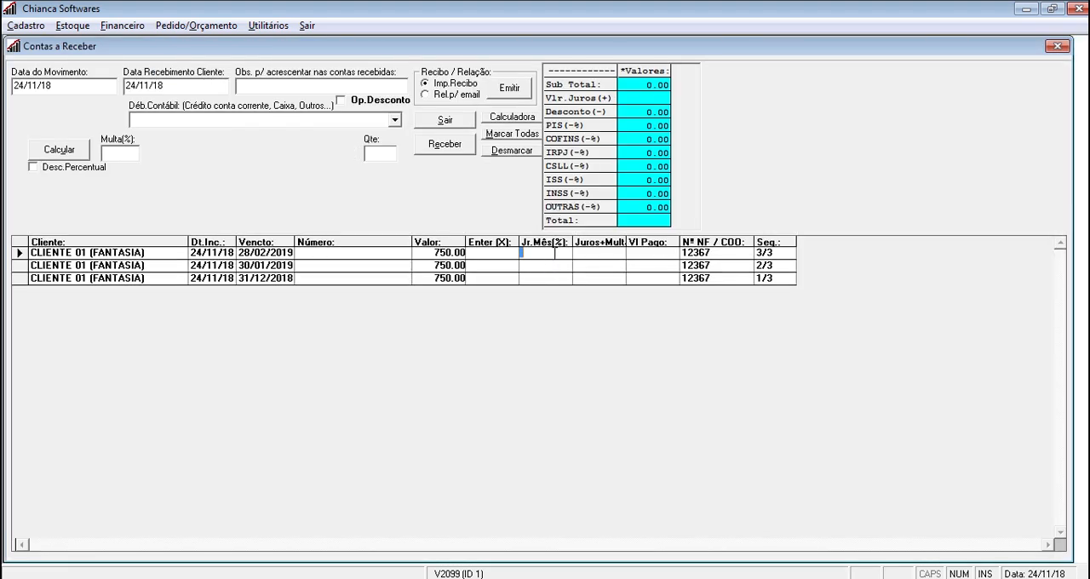
pyautogui.click(491, 253)
pyautogui.write('X')
# Receive the marked receivable, authorising with the operator code and entering 750 in cash as payment
pyautogui.click(437, 148)
pyautogui.write('C')
pyautogui.press('Return')
pyautogui.press('Return')
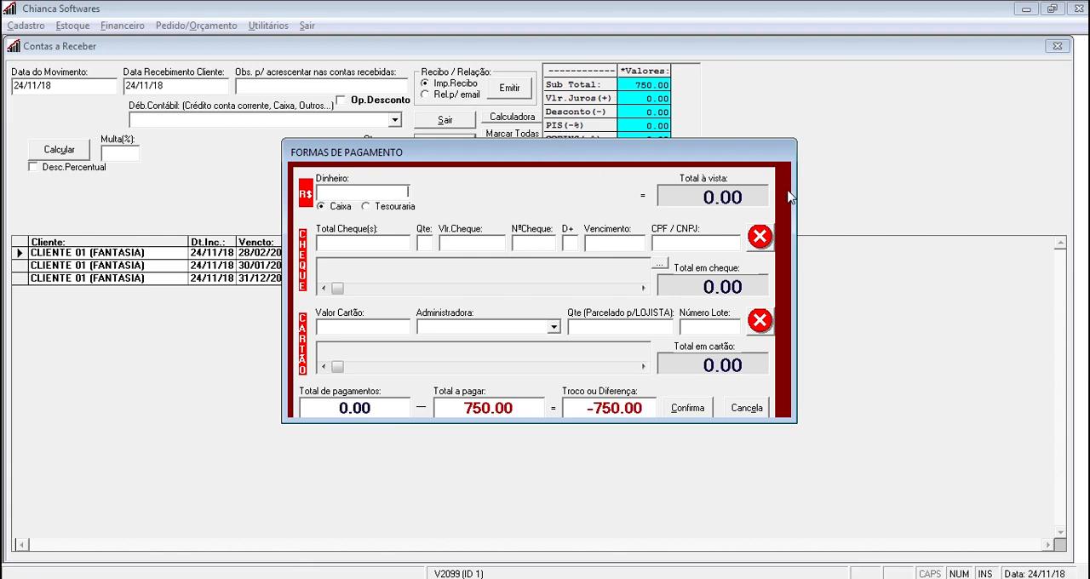
pyautogui.write('750')
pyautogui.click(681, 409)
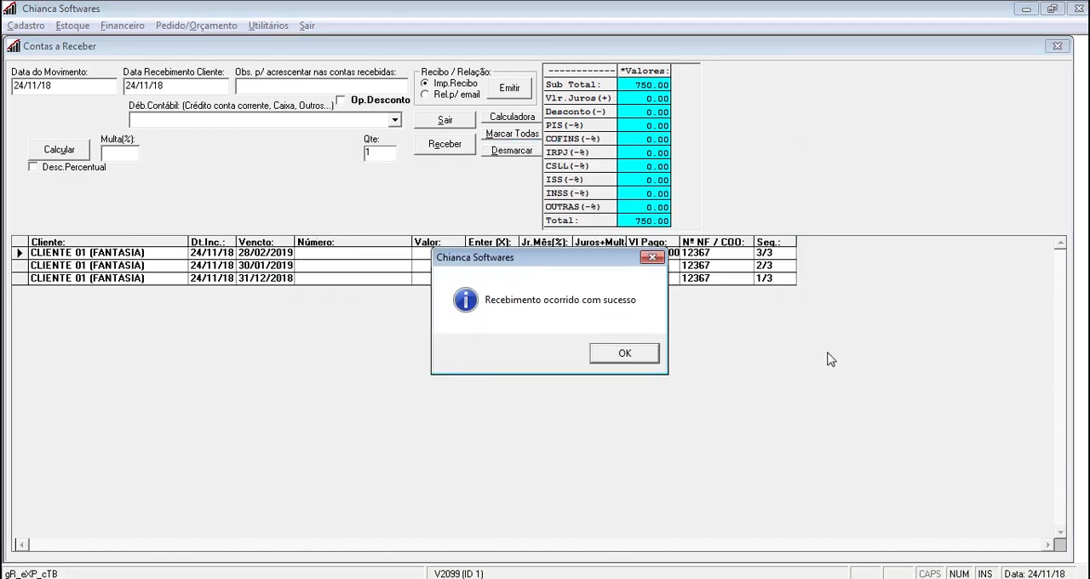
pyautogui.press('Return')
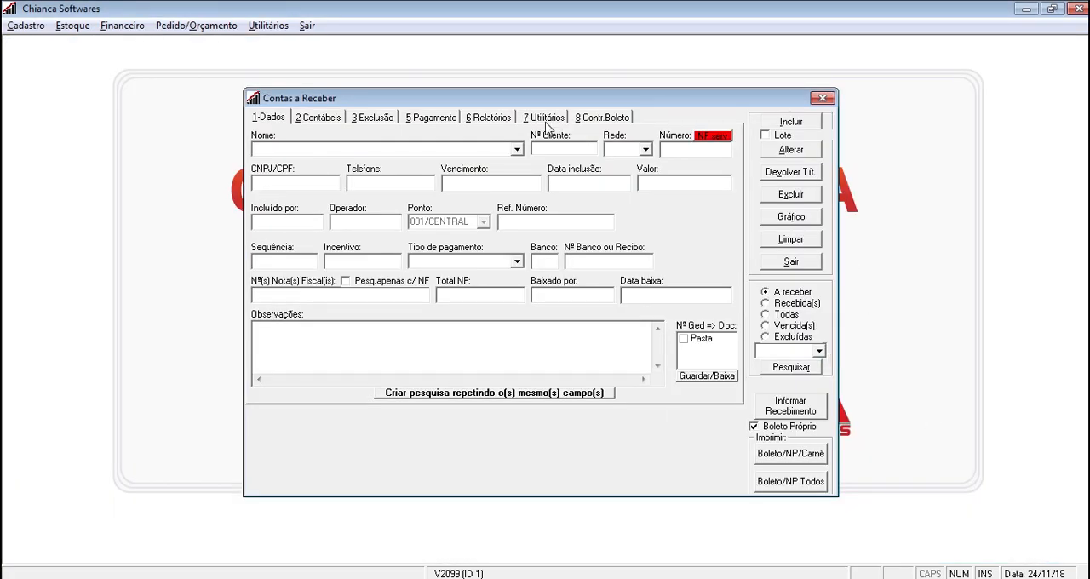
# Recheck the pending remittance's title quantity in the bank file list after the receipt
pyautogui.click(619, 119)
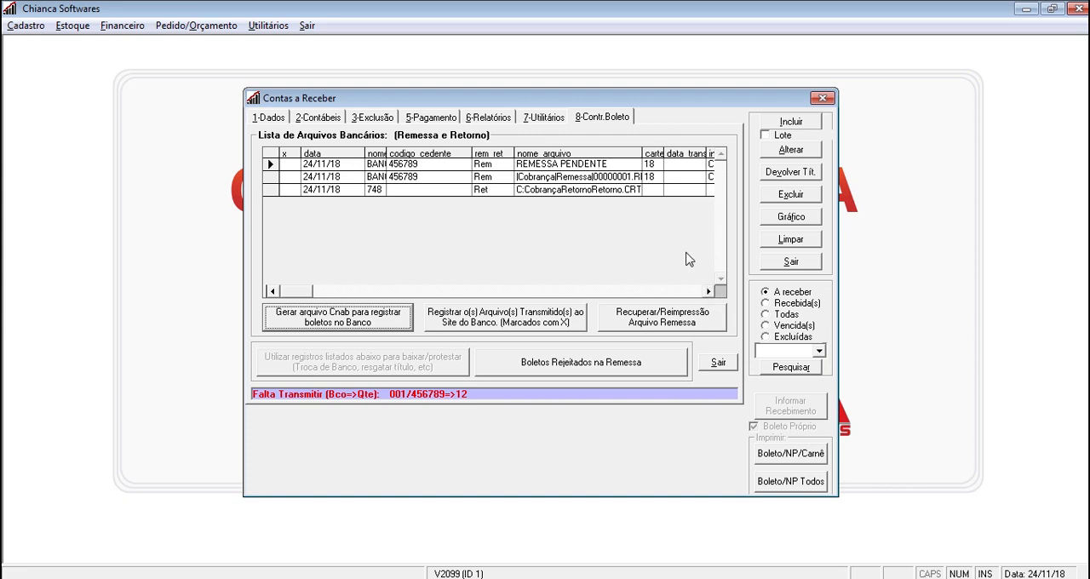
pyautogui.click(709, 292)
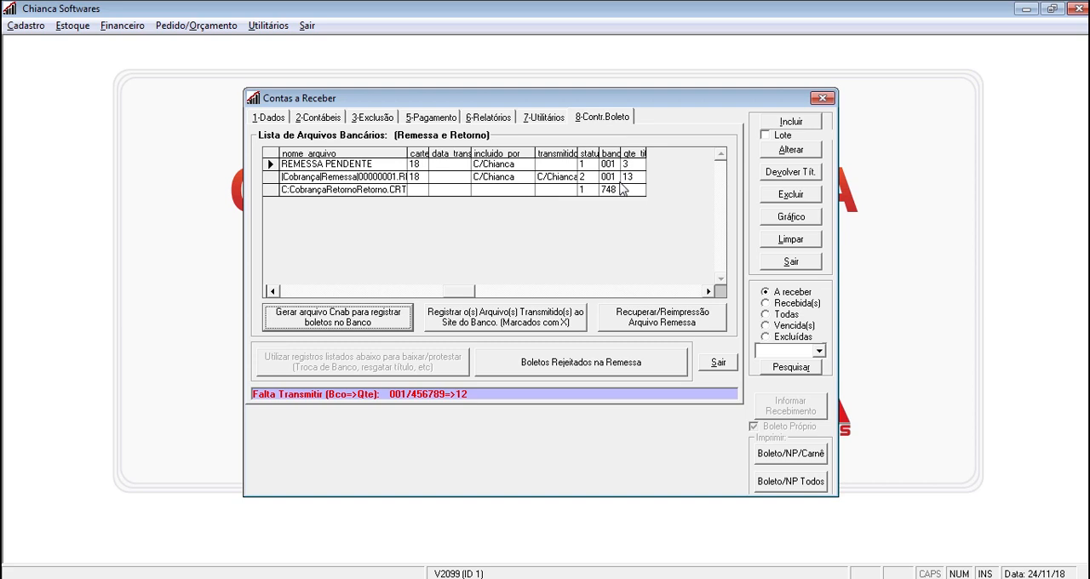
pyautogui.click(273, 292)
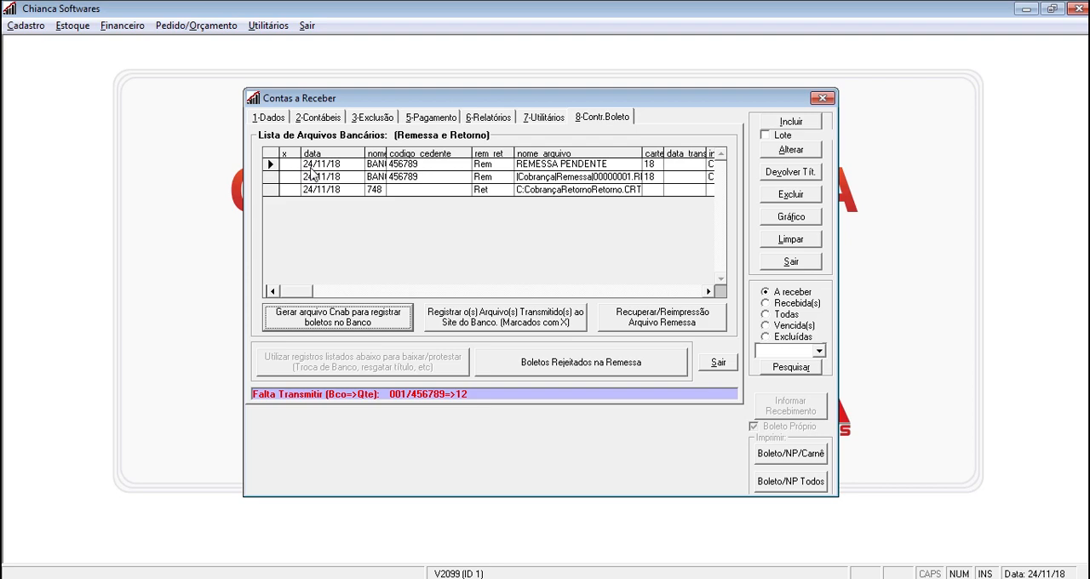
pyautogui.click(281, 119)
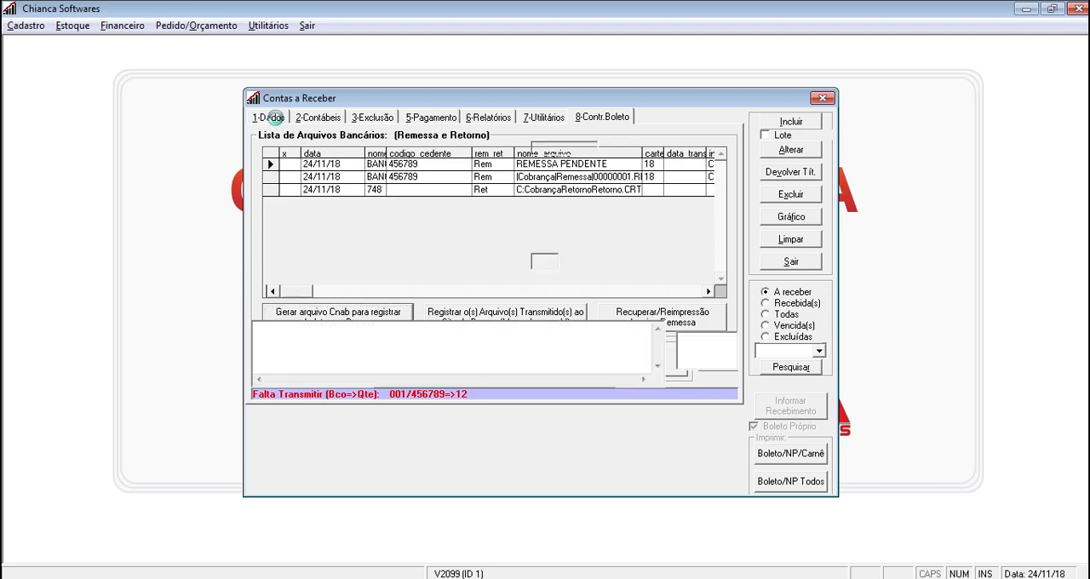
# Generate the CNAB file for registering the boletos at the bank, authorising with the operator code and password
pyautogui.click(604, 118)
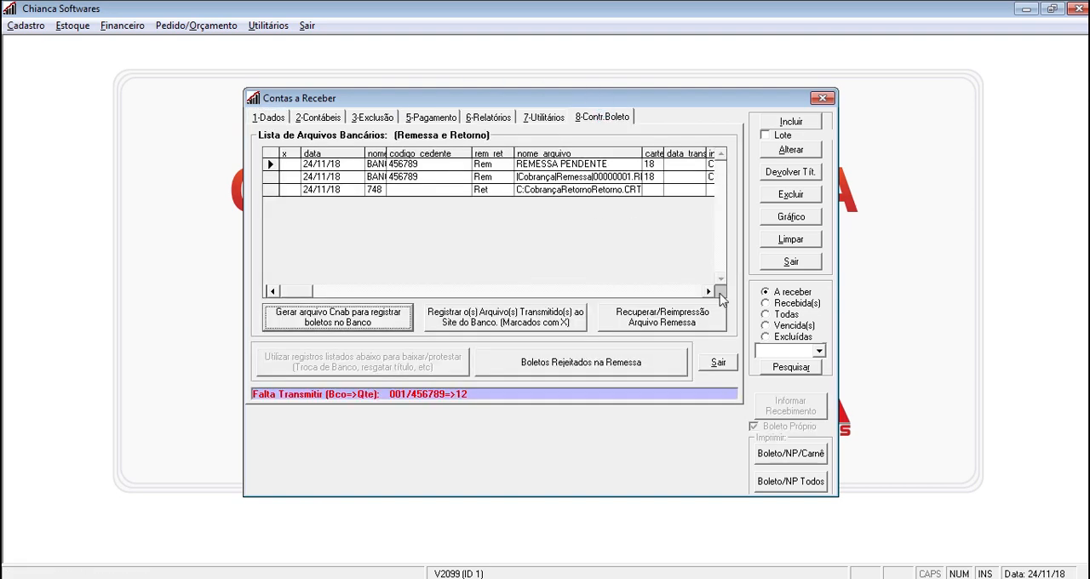
pyautogui.click(341, 322)
pyautogui.write('C')
pyautogui.press('Return')
pyautogui.write('*')
pyautogui.press('Return')
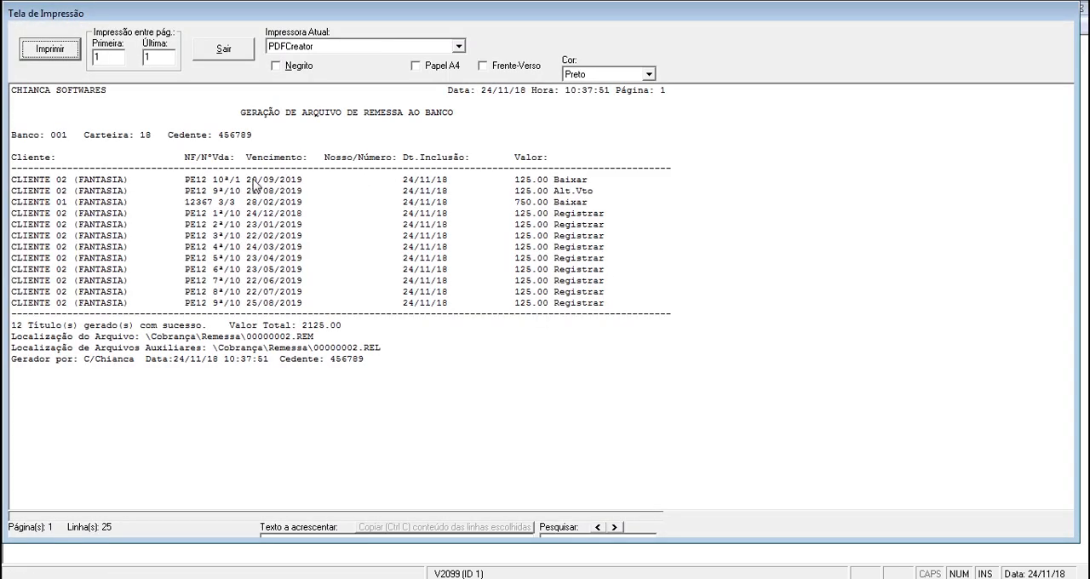
# Examine the due dates in the remittance report and highlight all lines marked "Registrar"
pyautogui.click(254, 181)
pyautogui.click(253, 192)
pyautogui.click(252, 236)
pyautogui.click(272, 302)
pyautogui.moveTo(611, 213); pyautogui.dragTo(609, 307)
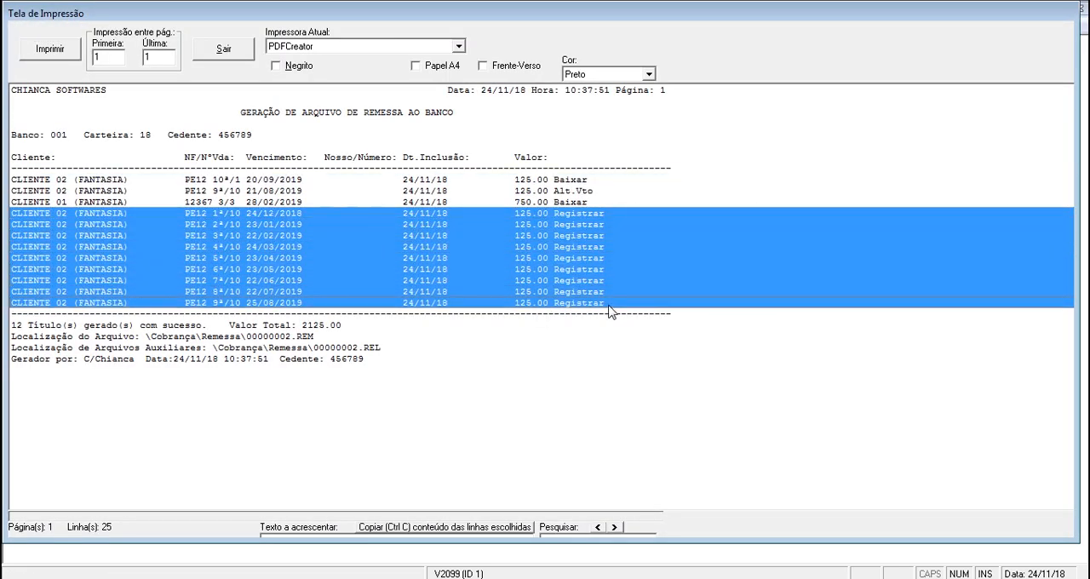
# Examine the "Baixar" and "Alt.Vto" lines of the remittance report and close the print preview
pyautogui.click(606, 269)
pyautogui.click(589, 180)
pyautogui.click(577, 201)
pyautogui.click(579, 180)
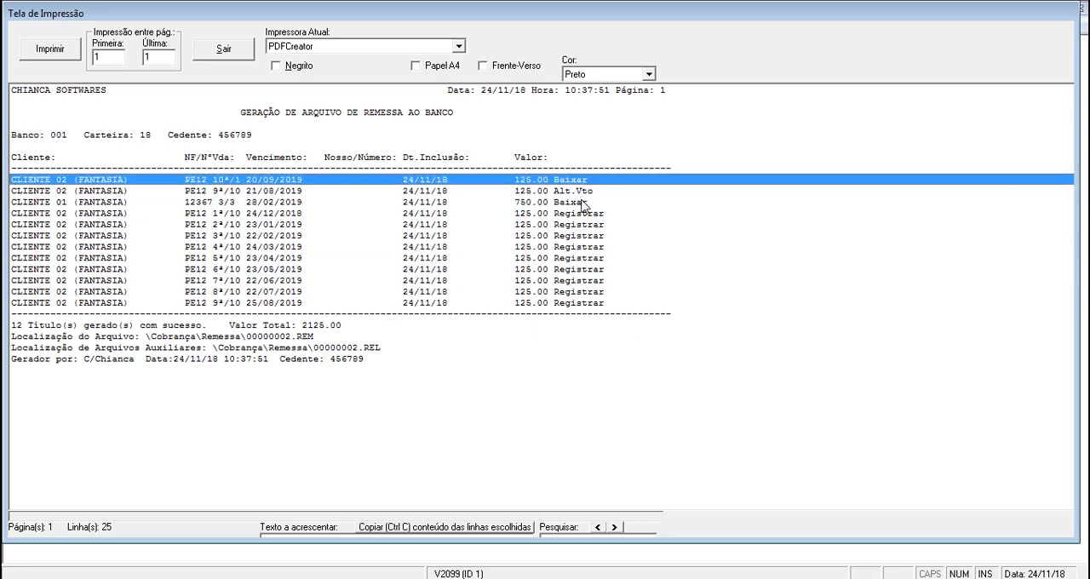
pyautogui.click(581, 201)
pyautogui.click(590, 171)
pyautogui.click(580, 180)
pyautogui.click(585, 193)
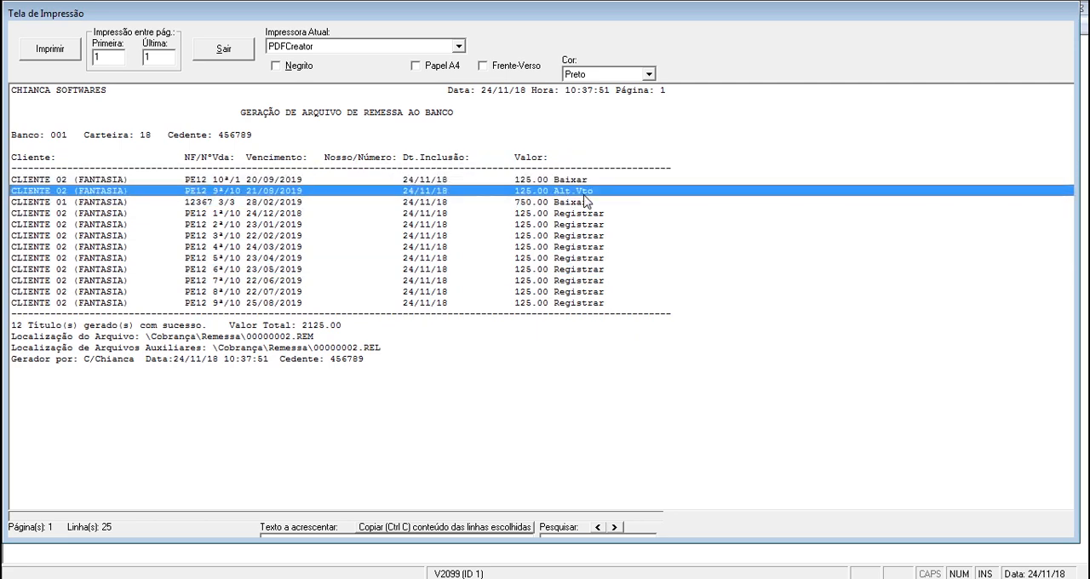
pyautogui.click(236, 49)
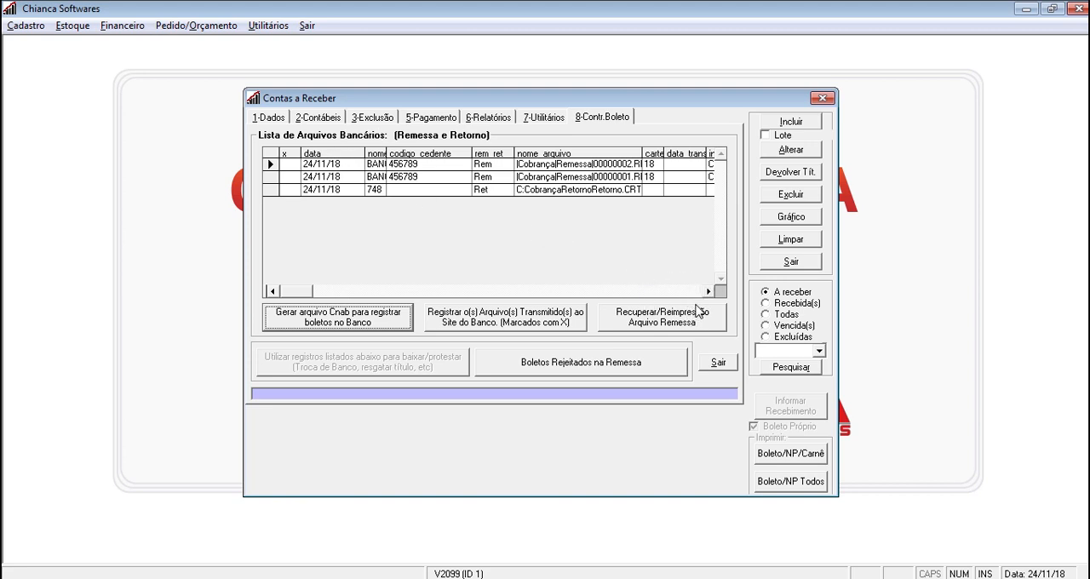
# Mark the 00000002.REM remittance, reprint its report on screen, review its titles and total line, and close it
pyautogui.click(291, 167)
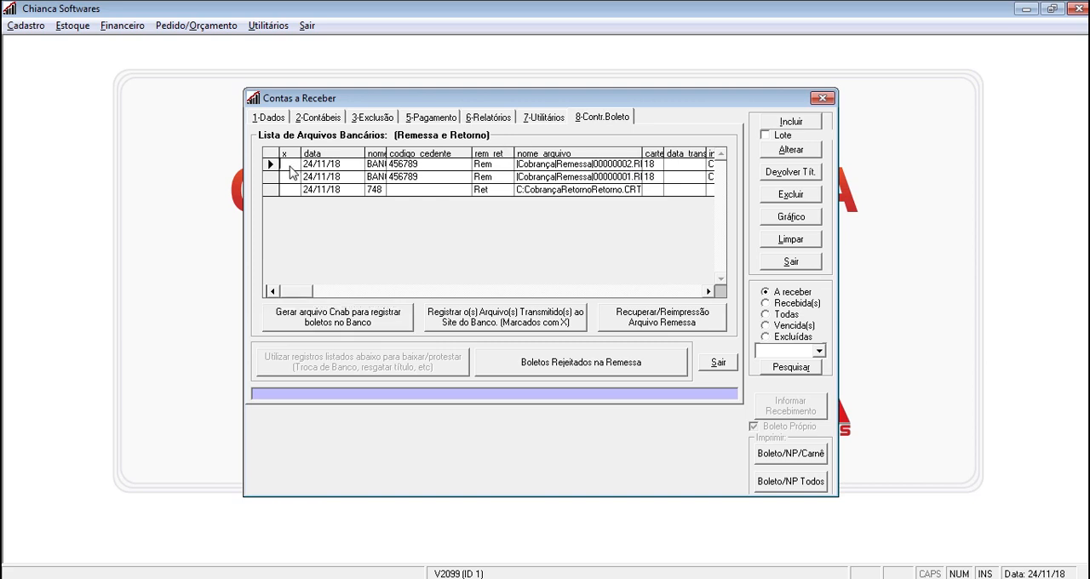
pyautogui.click(666, 330)
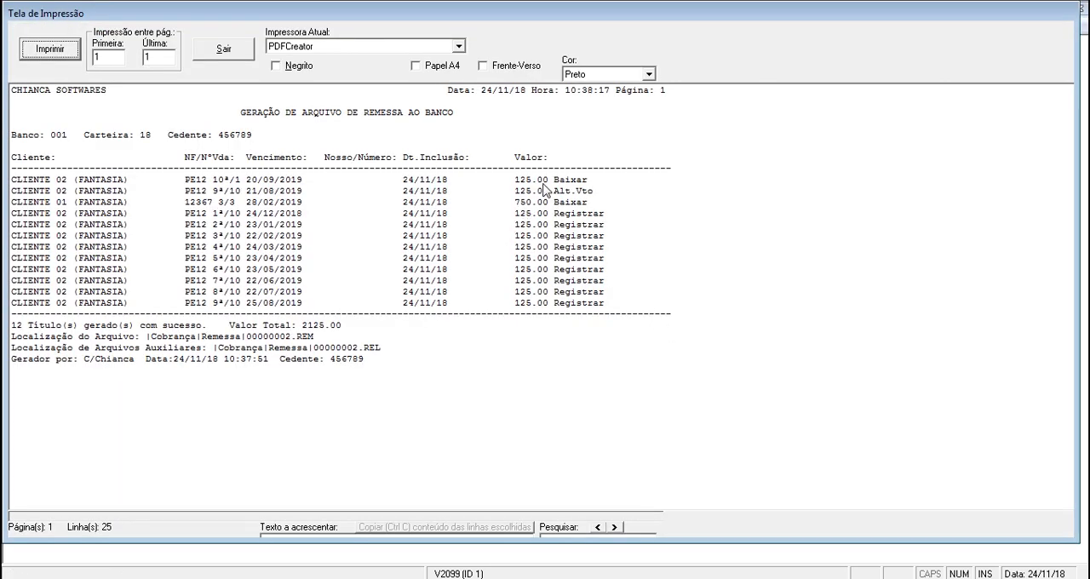
pyautogui.moveTo(547, 191); pyautogui.dragTo(538, 217)
pyautogui.click(479, 329)
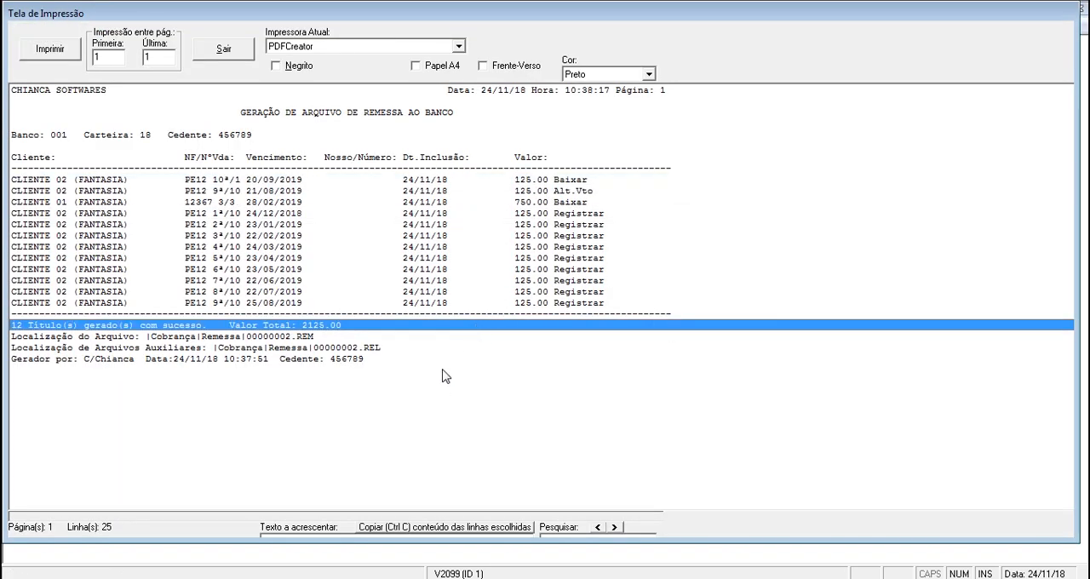
pyautogui.click(234, 51)
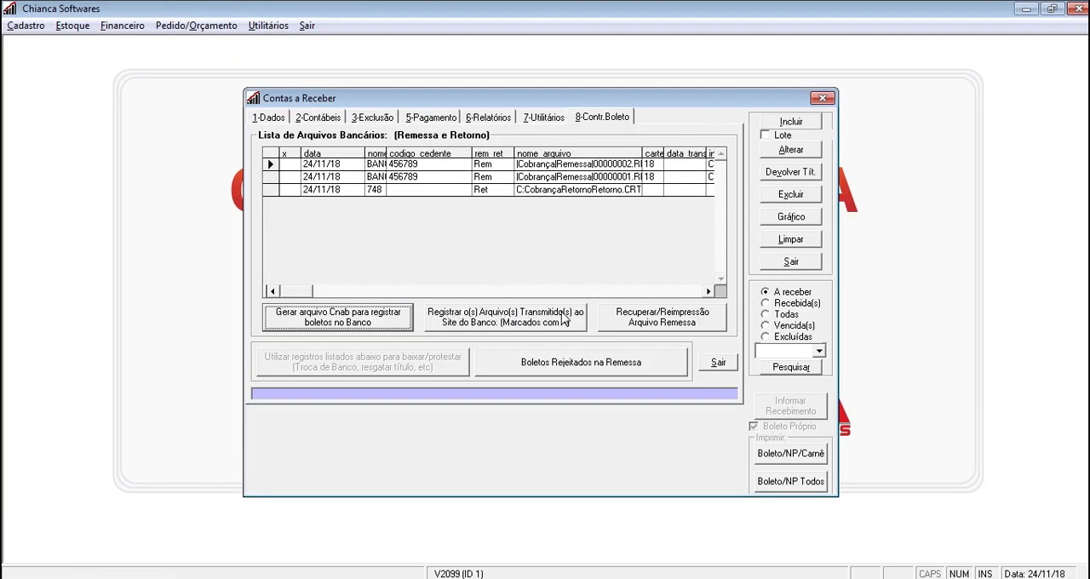
# Check the transmitting operator, status and title quantity of the 00000002.REM remittance in the bank file list
pyautogui.click(711, 291)
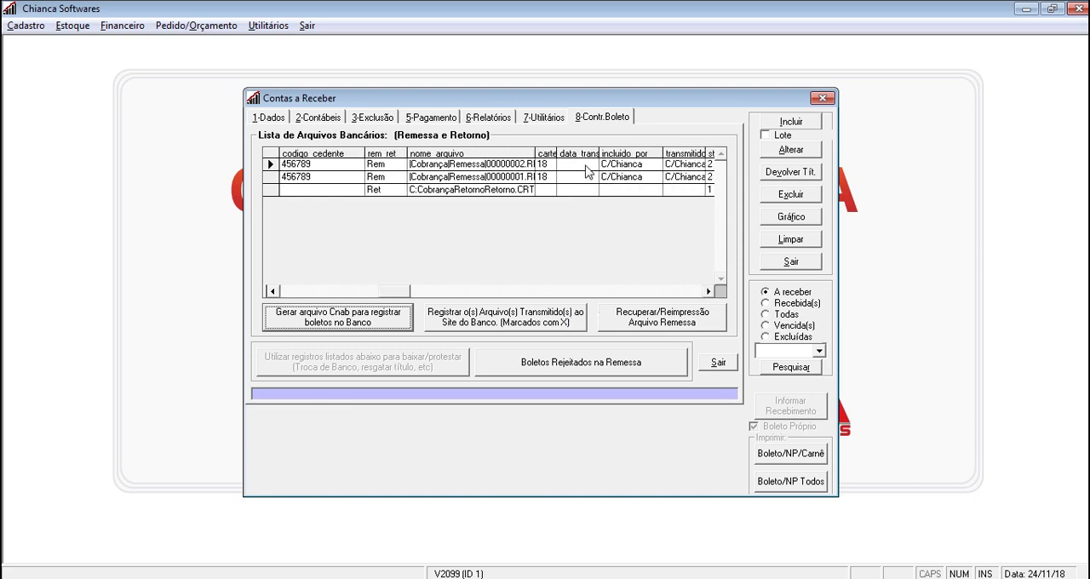
pyautogui.click(708, 291)
pyautogui.click(707, 291)
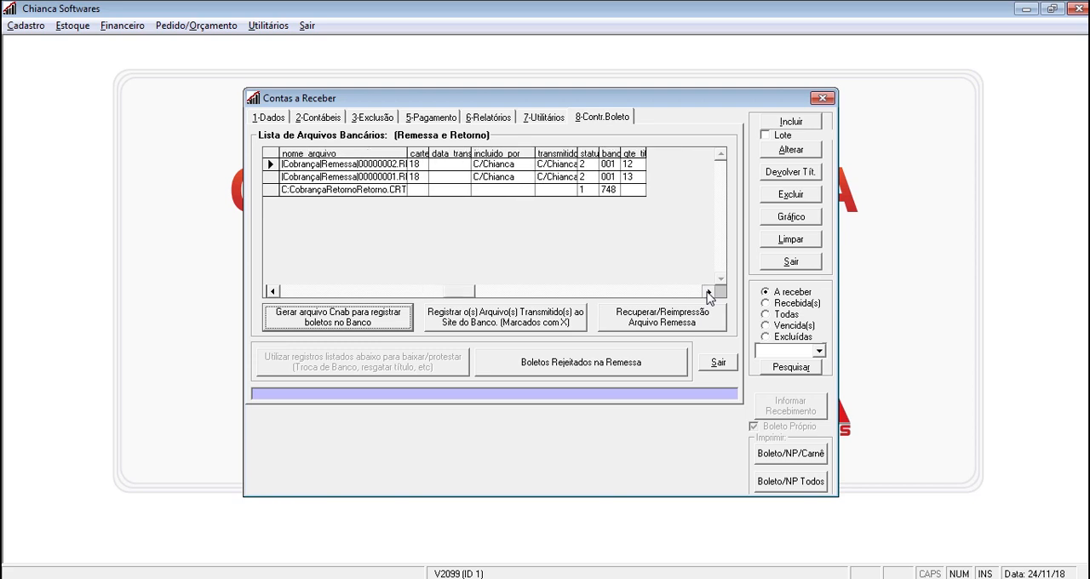
pyautogui.click(272, 291)
pyautogui.click(273, 291)
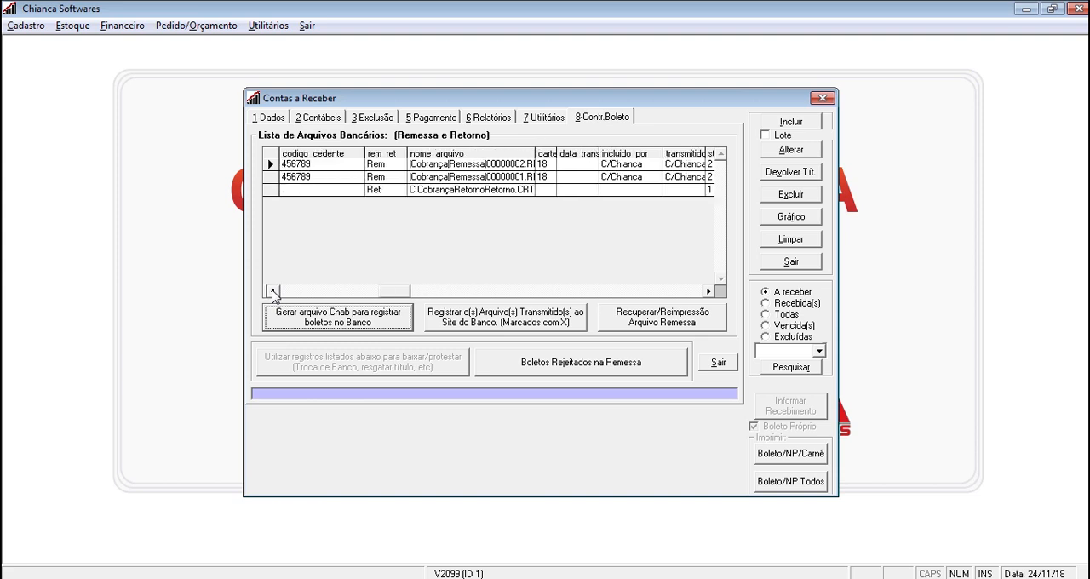
pyautogui.click(273, 291)
pyautogui.click(273, 292)
pyautogui.click(274, 291)
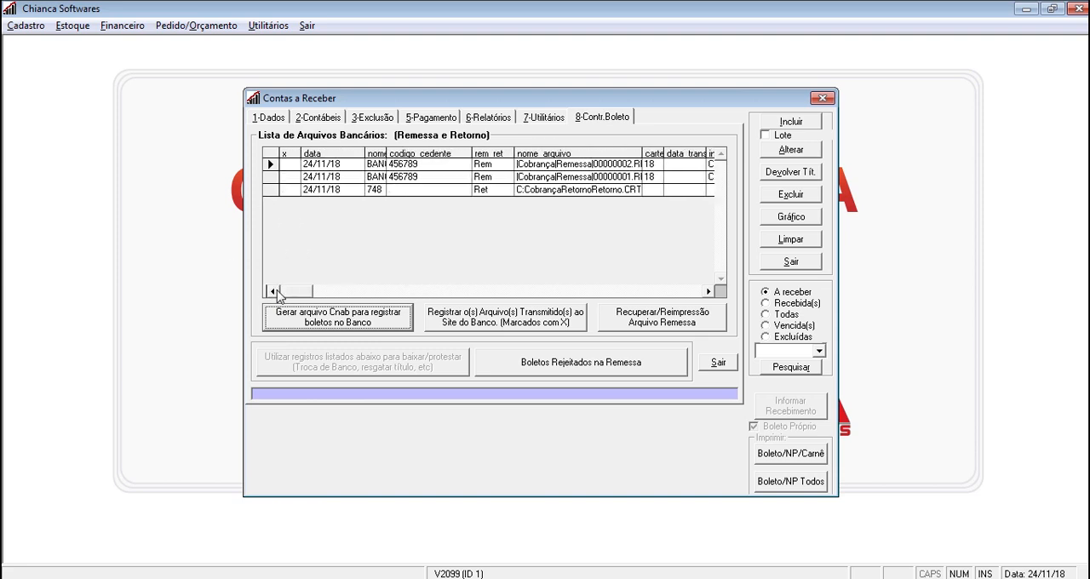
# Mark the 00000002.REM and 00000001.REM remittances, register them as transmitted to the bank, and check their transmission columns
pyautogui.click(297, 168)
pyautogui.click(288, 165)
pyautogui.click(289, 176)
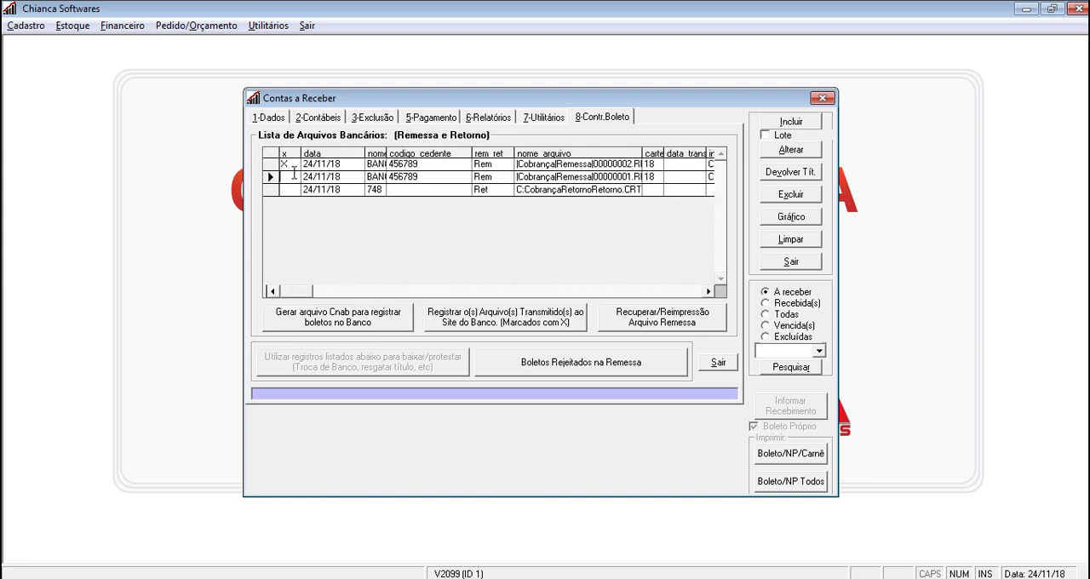
pyautogui.click(494, 328)
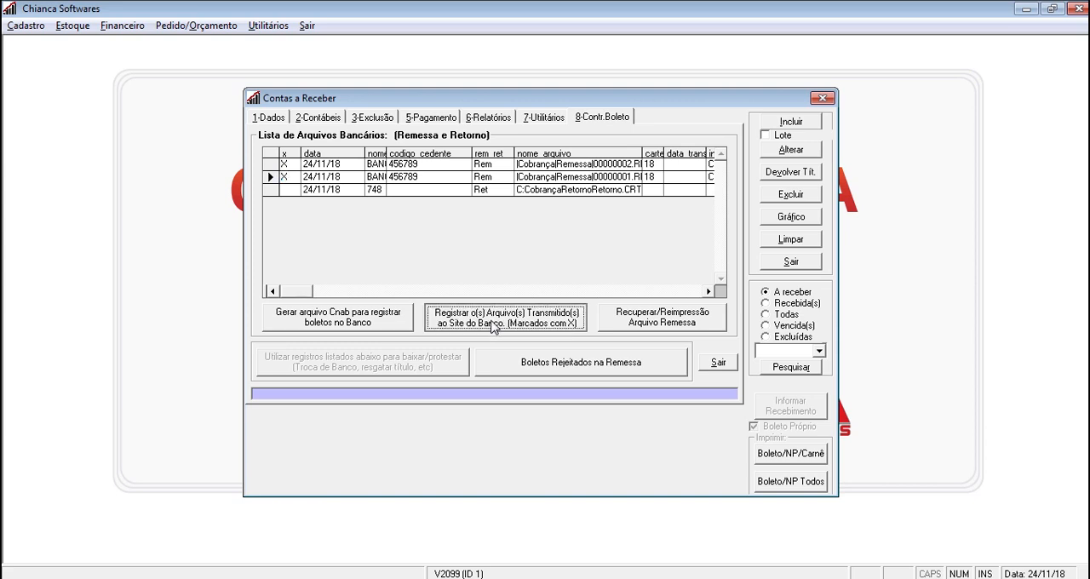
pyautogui.click(708, 291)
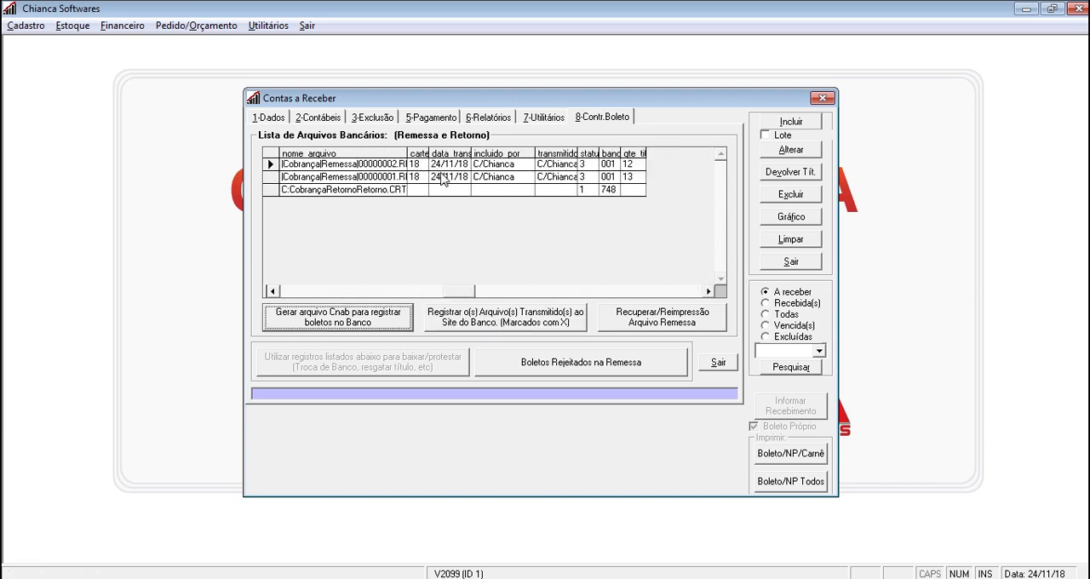
pyautogui.click(274, 292)
pyautogui.click(274, 291)
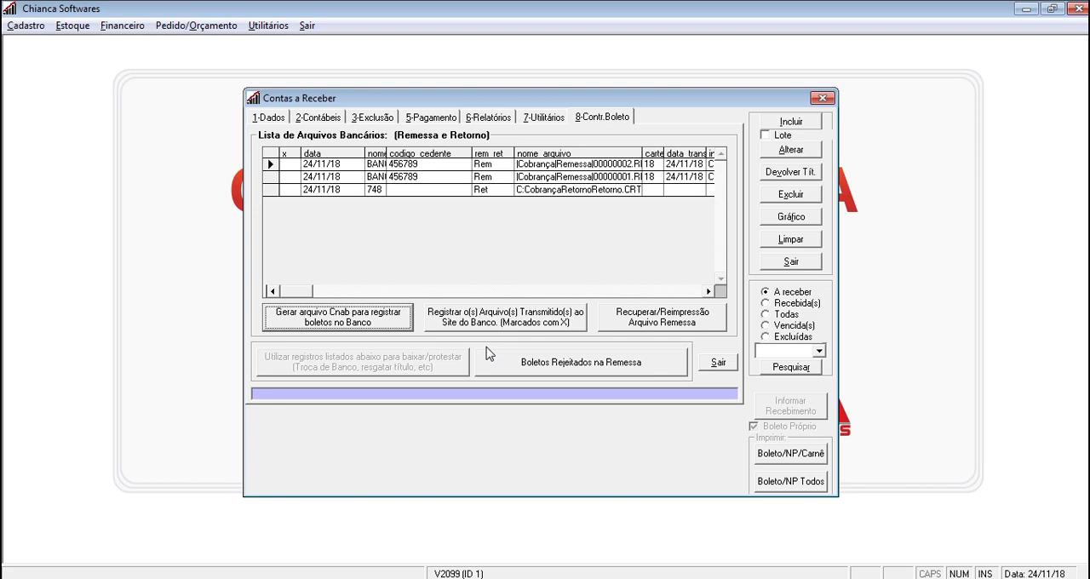
# List the open receivables and narrow the list to the 125.00 installment due 25/08/2019
pyautogui.click(285, 121)
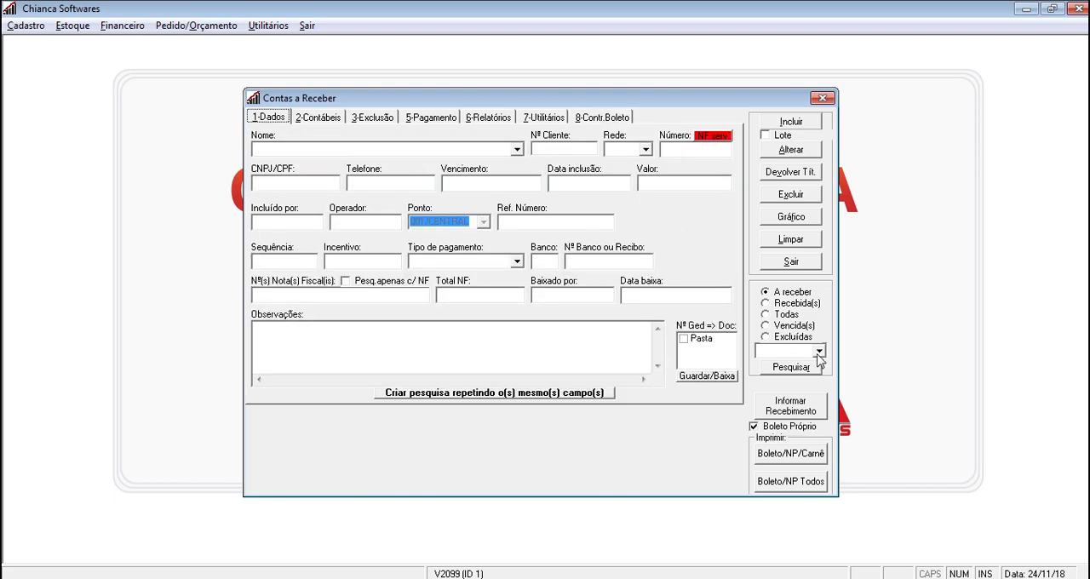
pyautogui.click(801, 368)
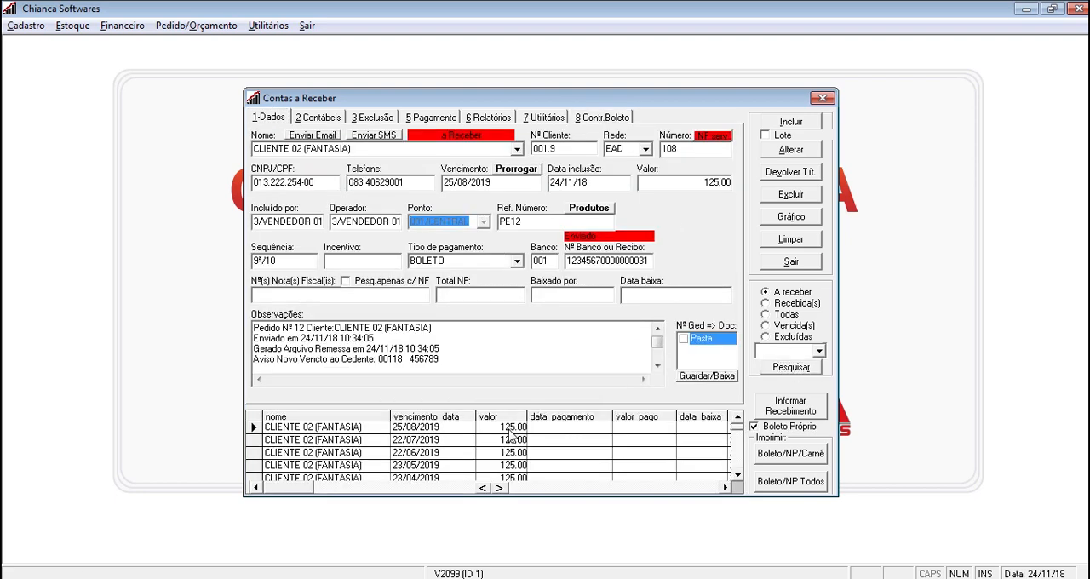
pyautogui.click(514, 429)
pyautogui.click(790, 367)
pyautogui.click(526, 428)
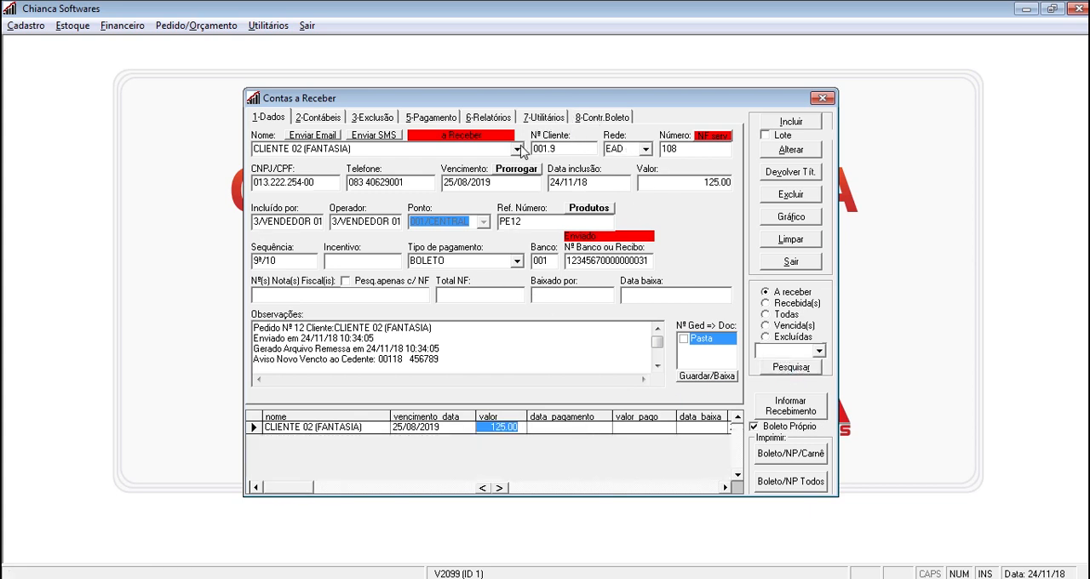
# Request withdrawal of the listed 25/08/2019 title from the bank, agree to it, and authorize with the operator and password
pyautogui.click(601, 117)
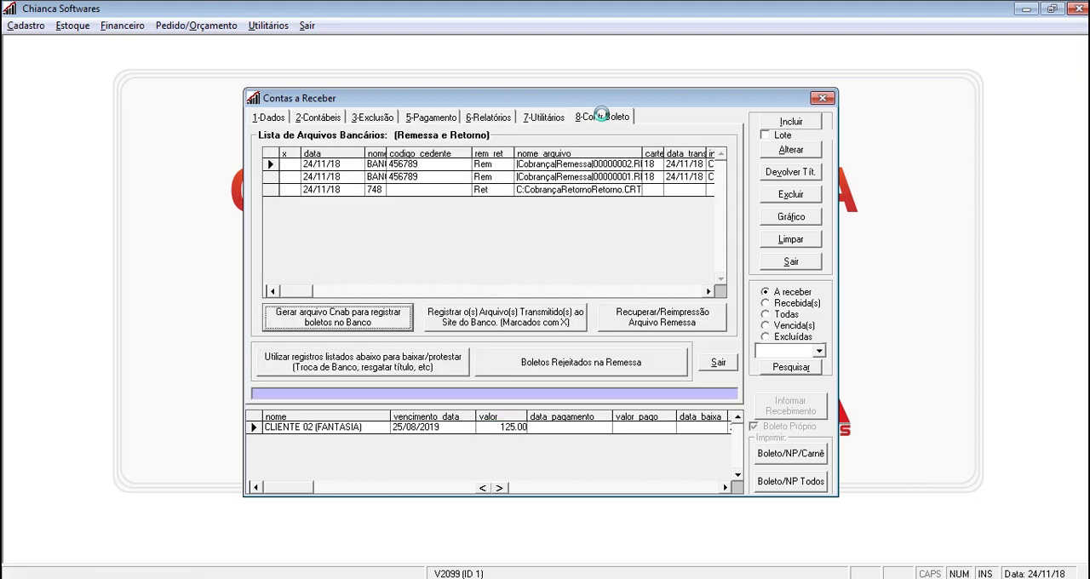
pyautogui.click(522, 430)
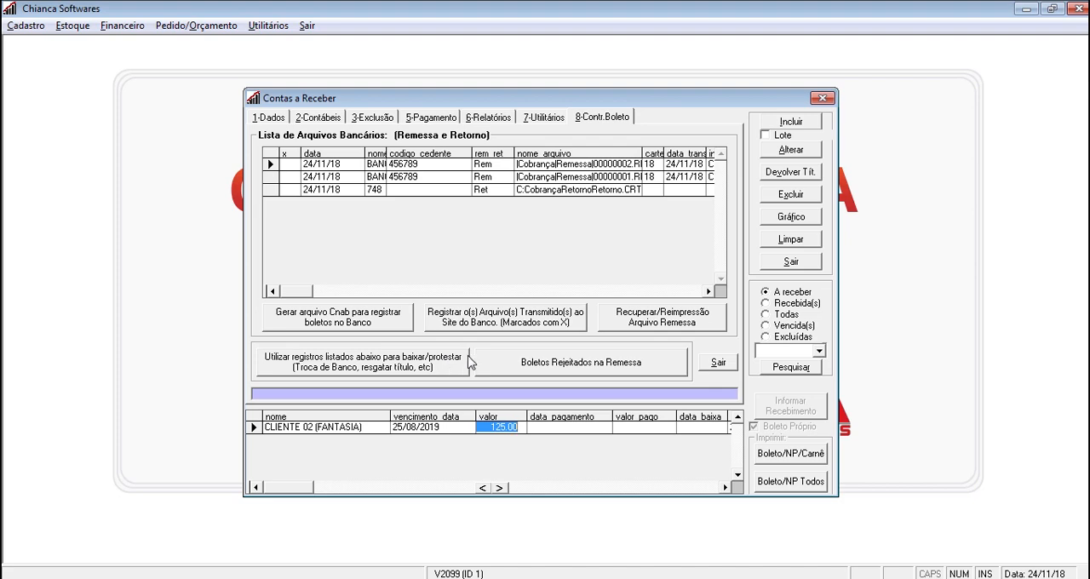
pyautogui.click(420, 367)
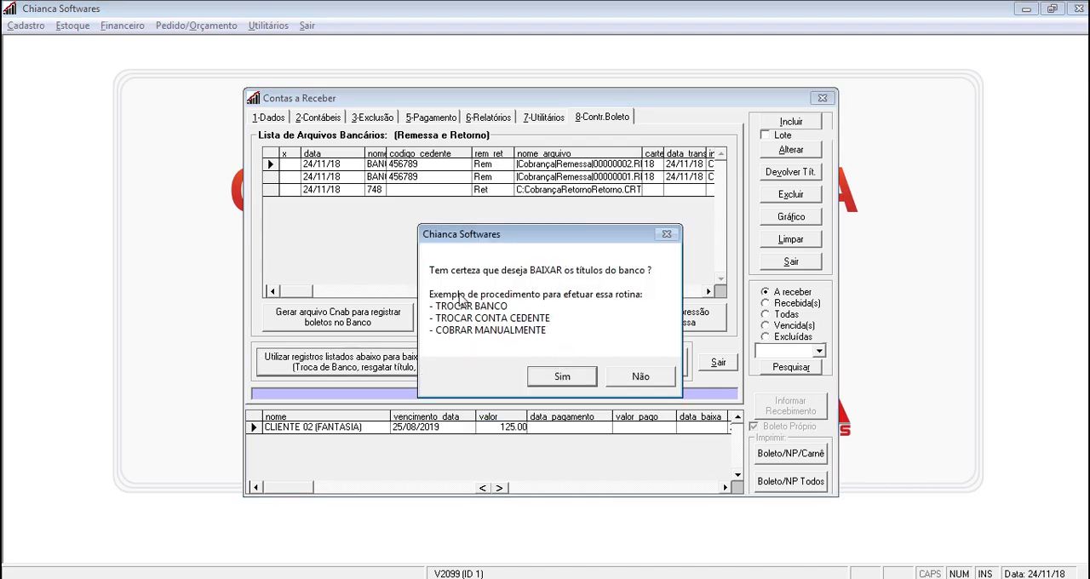
pyautogui.click(559, 375)
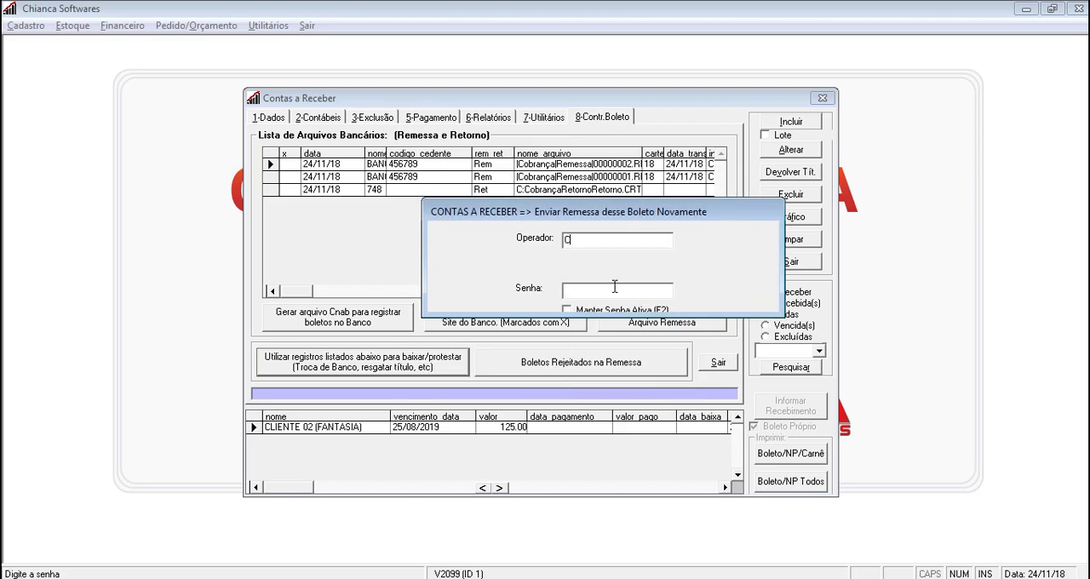
pyautogui.press('Return')
pyautogui.write('*')
pyautogui.press('Return')
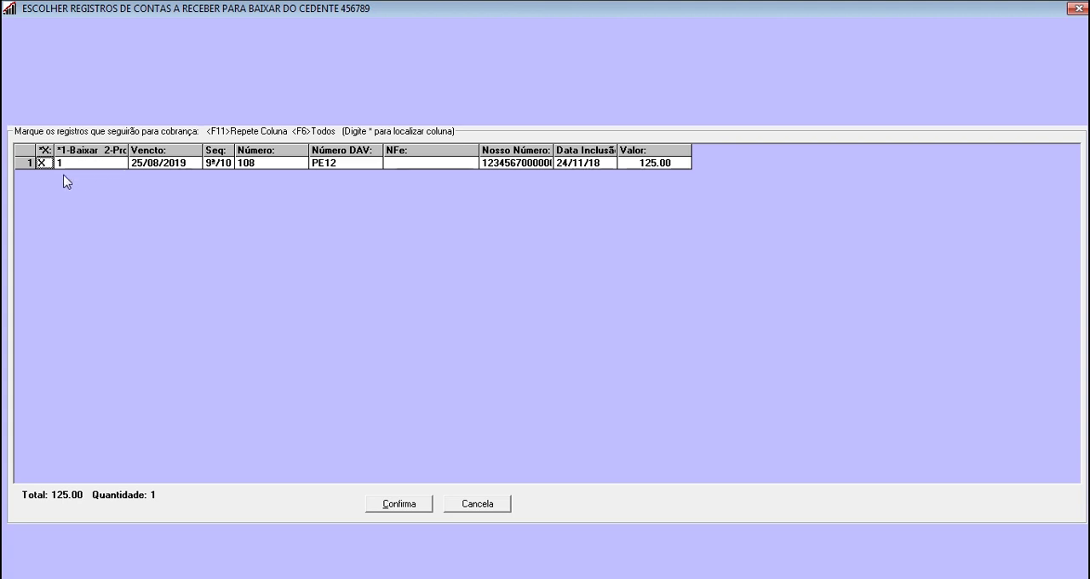
# Generate the remittance for the marked 25/08/2019 title with option 1-Baixar and close its report
pyautogui.click(394, 505)
pyautogui.click(510, 416)
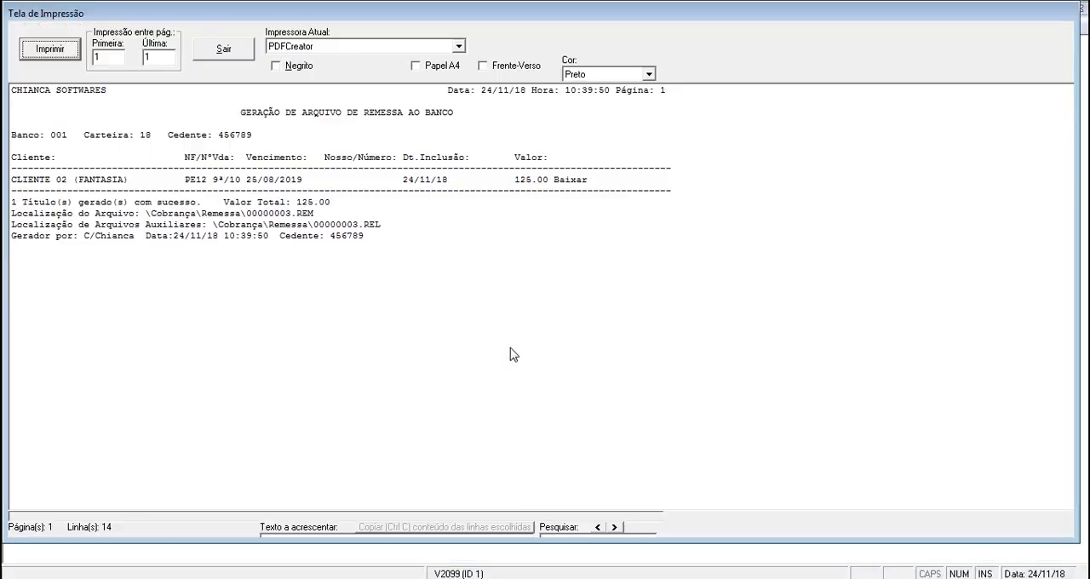
pyautogui.click(244, 47)
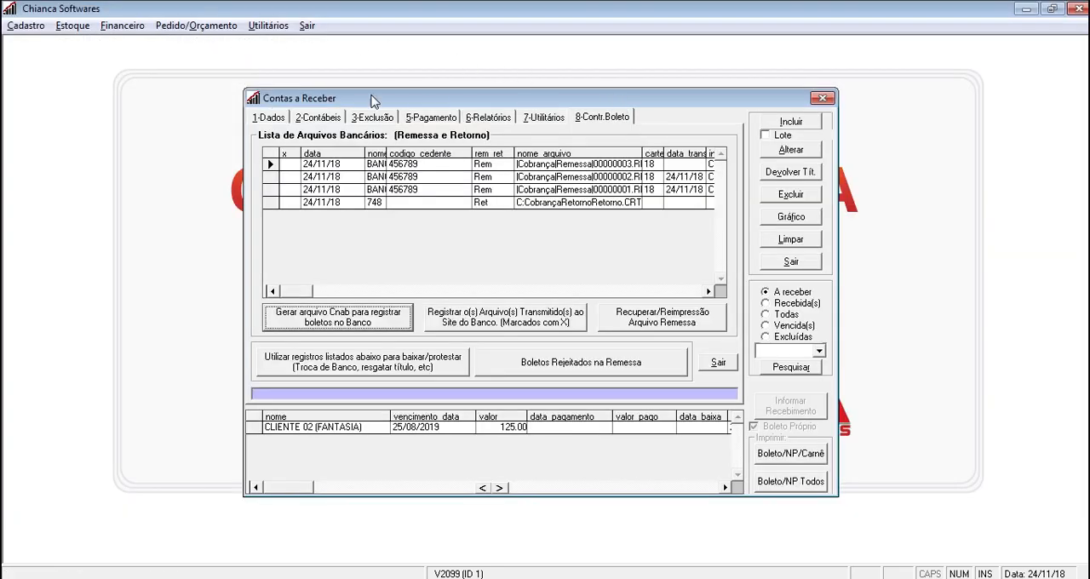
# Reload the open receivables to check the bank fields of the 25/08/2019 installment, and clear the form
pyautogui.click(275, 119)
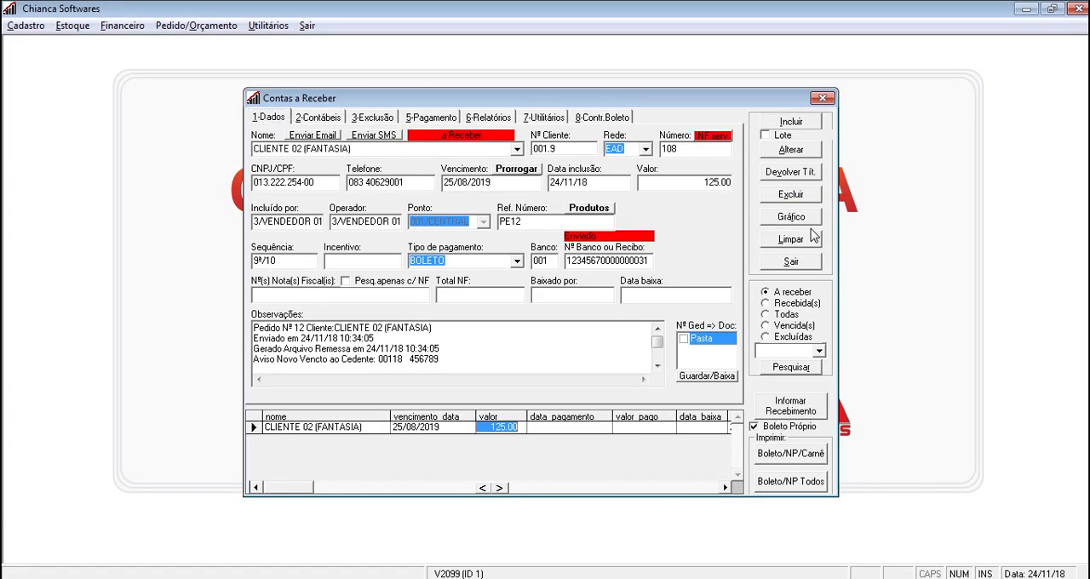
pyautogui.click(809, 239)
pyautogui.click(807, 371)
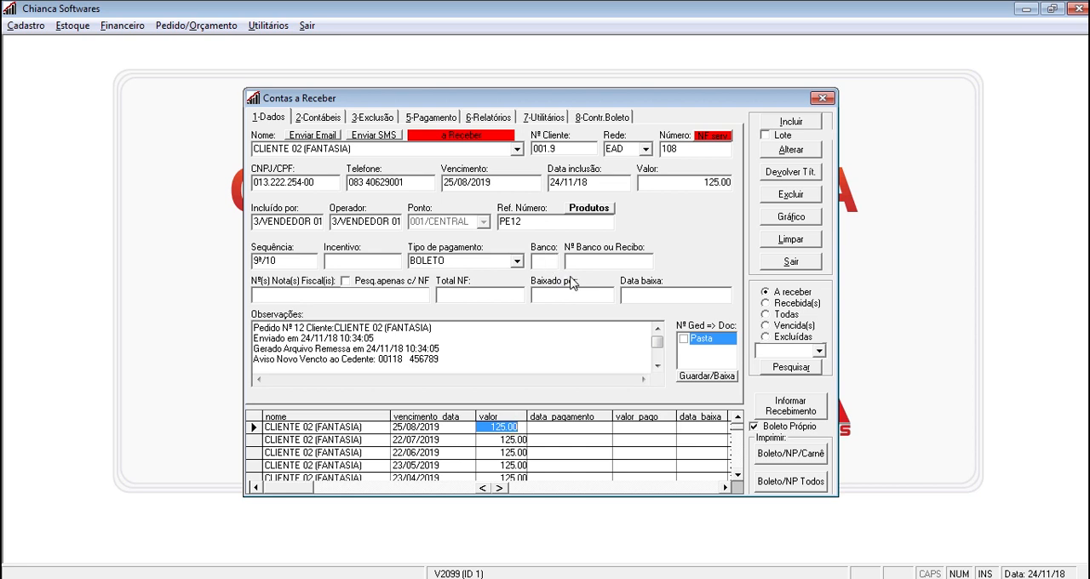
pyautogui.click(818, 245)
# Review the boleto control's option for boletos rejected in the remittance, and return to an empty receivables form
pyautogui.click(613, 118)
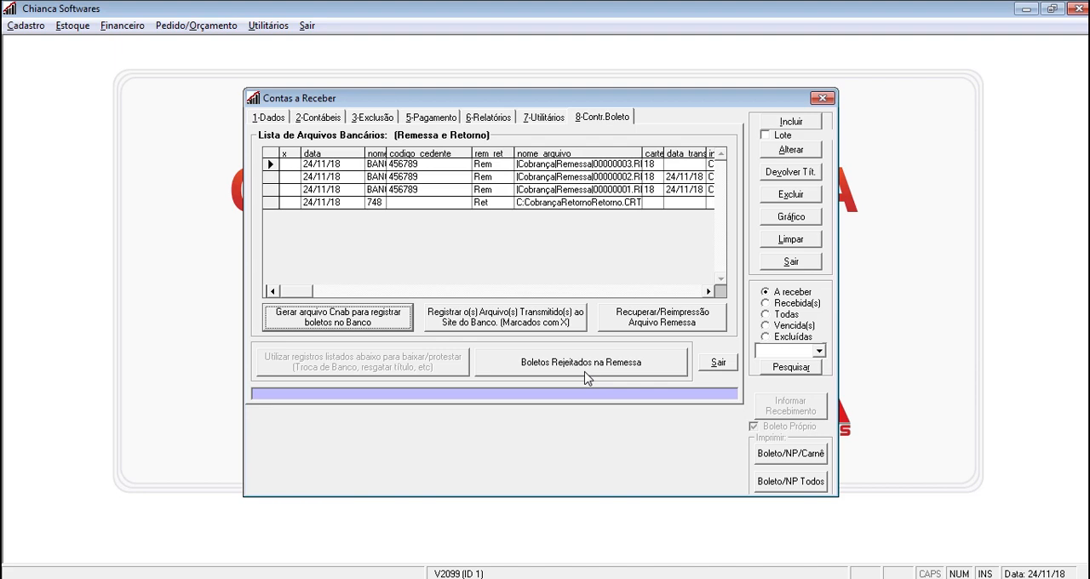
pyautogui.click(271, 120)
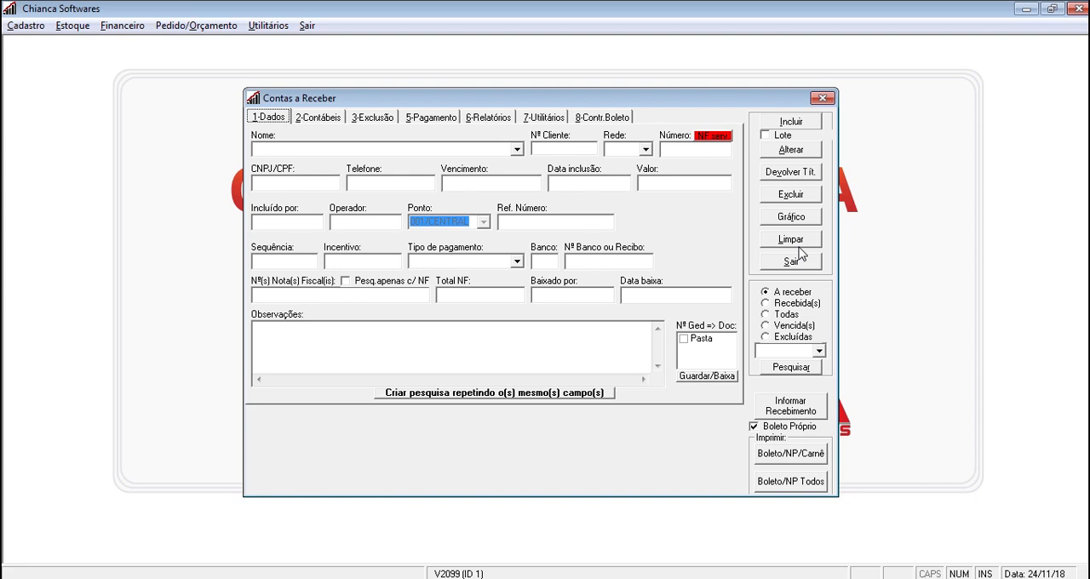
pyautogui.click(795, 242)
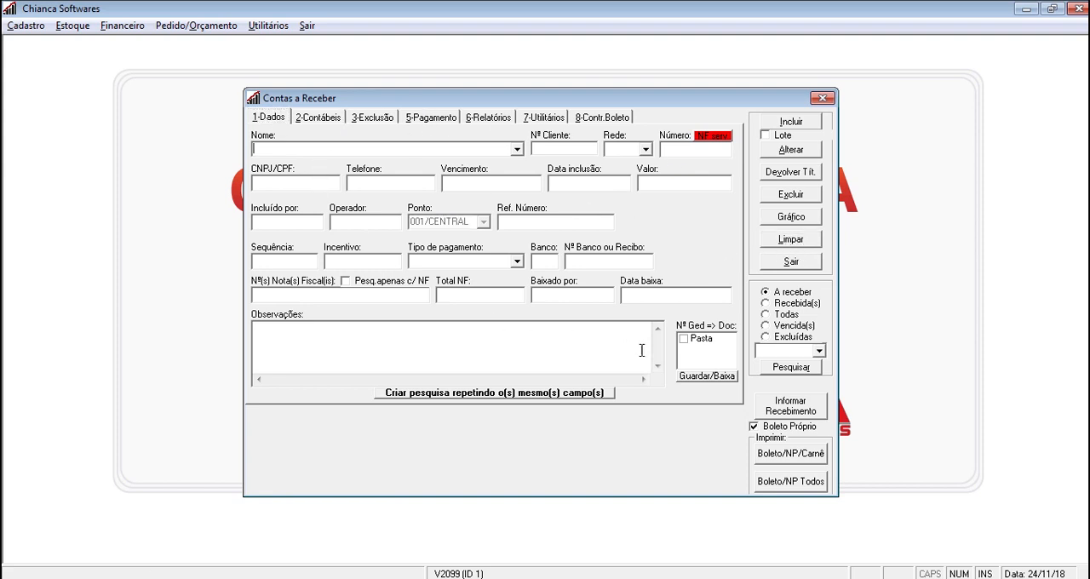
# Process receipts from the bank return file Retorno in C:\Cobrança\Retorno, and close the paid titles report and notice
pyautogui.click(777, 415)
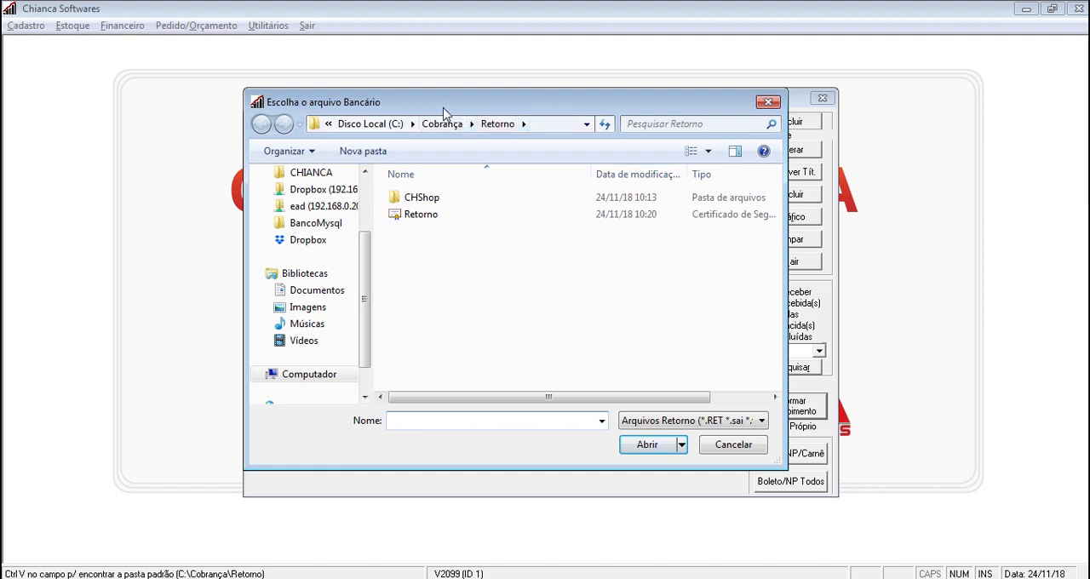
pyautogui.click(418, 215)
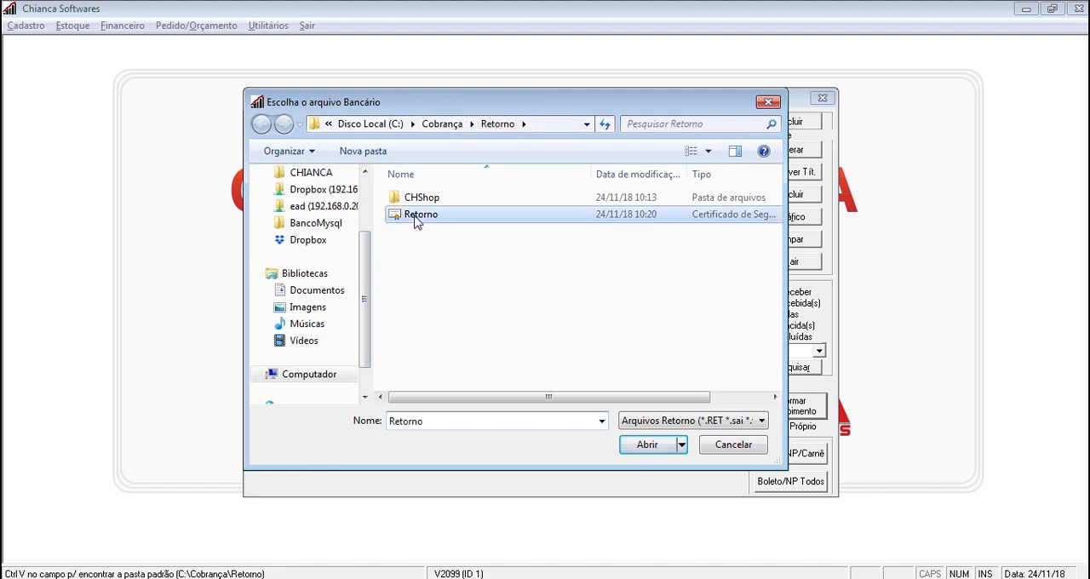
pyautogui.click(647, 446)
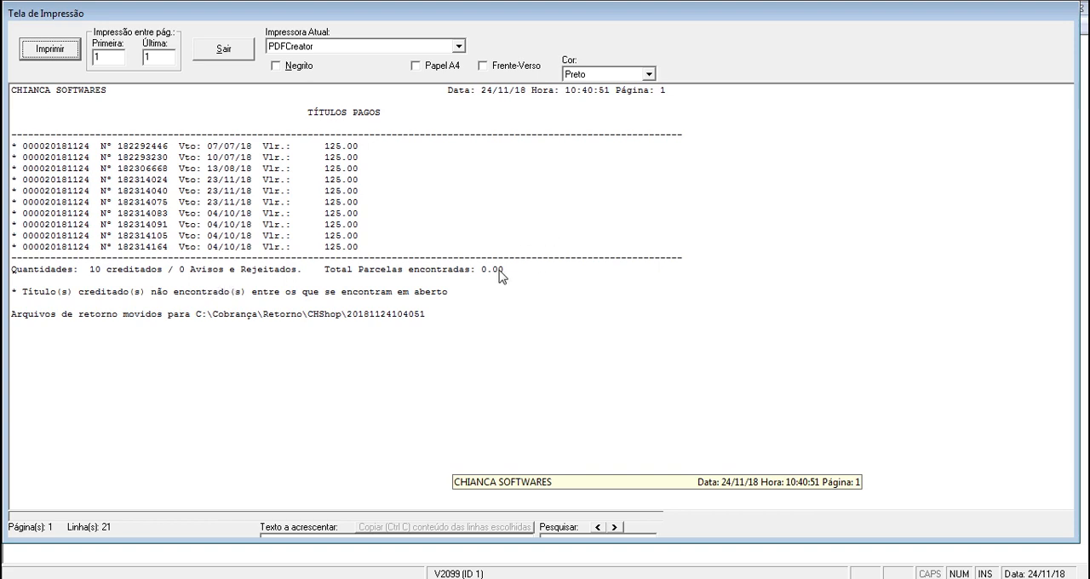
pyautogui.click(224, 53)
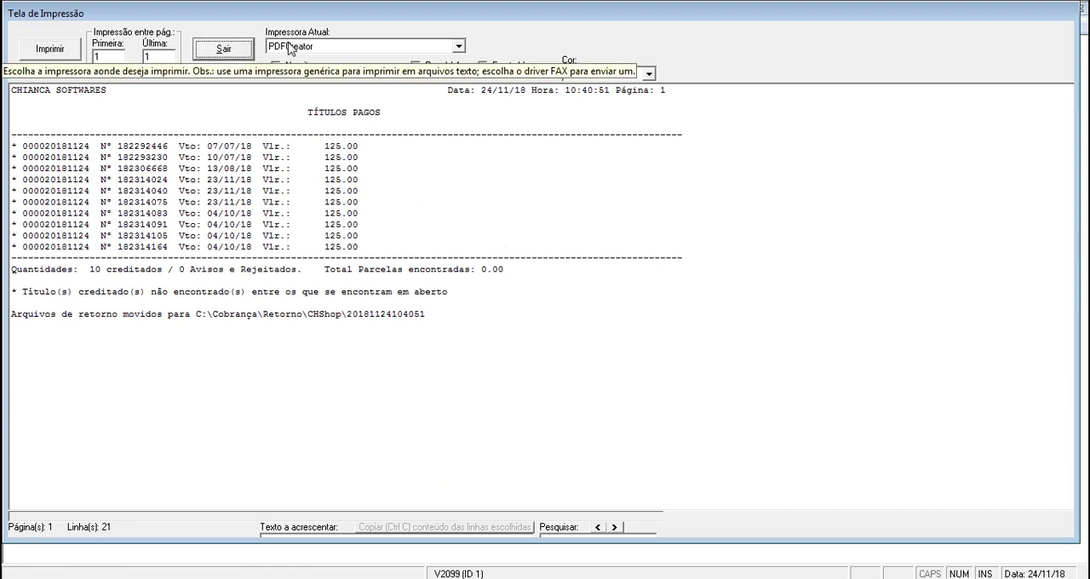
pyautogui.click(228, 53)
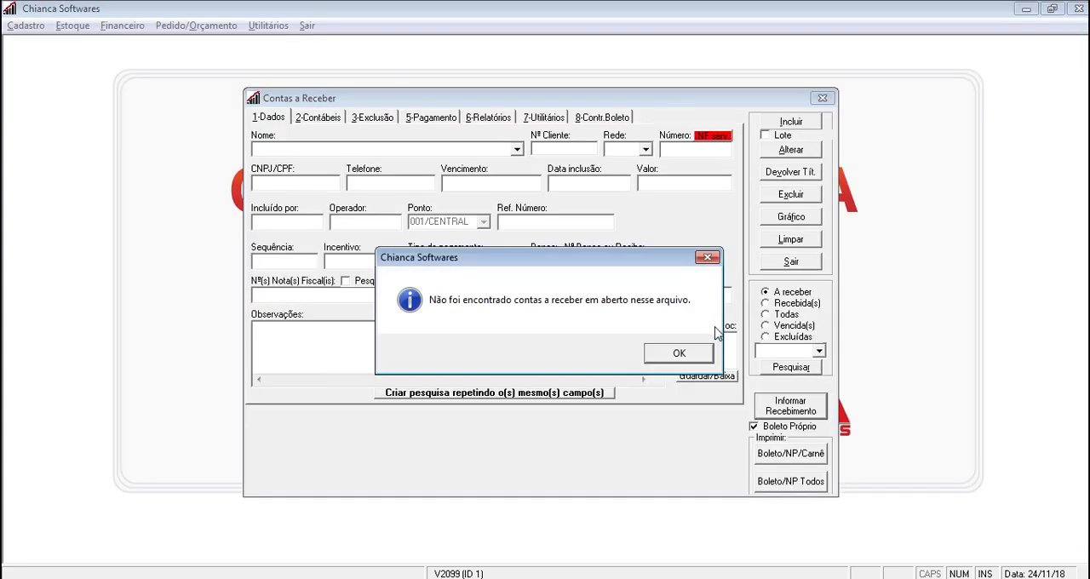
pyautogui.click(687, 351)
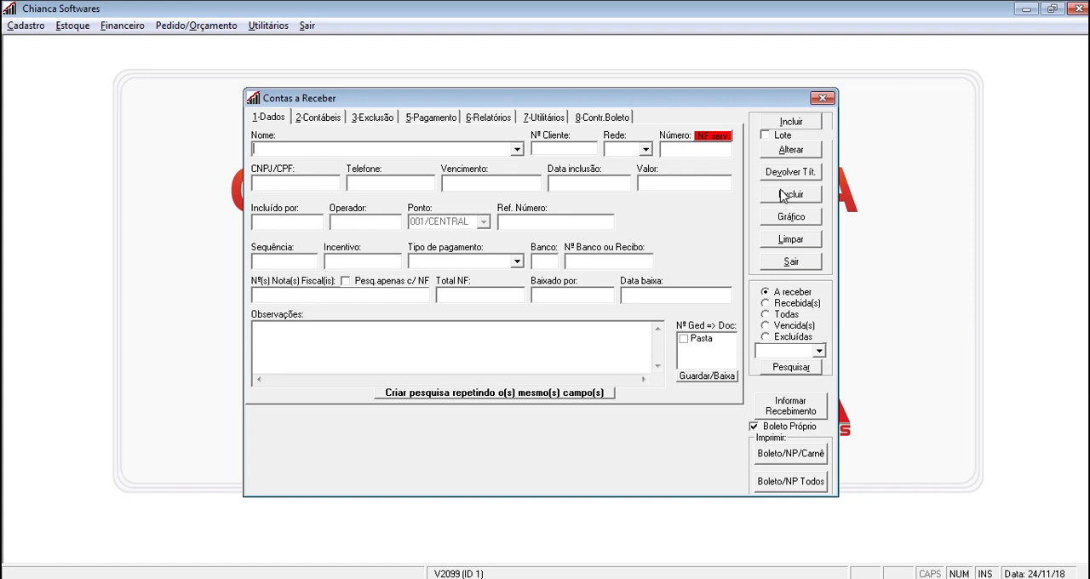